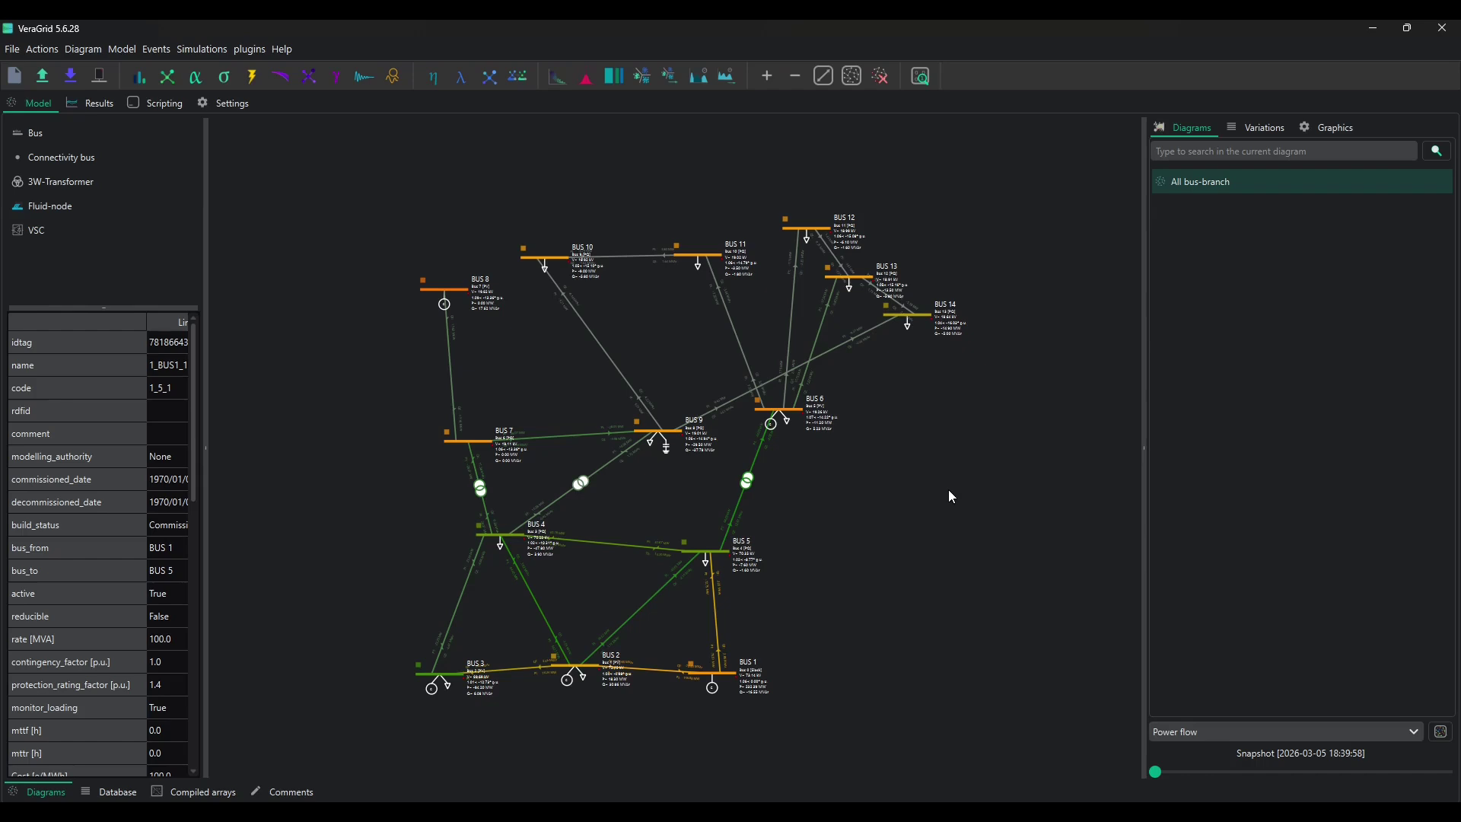
Step: Add the line between BUS 1 and BUS 5 as a new contingency
click(716, 601)
click(161, 47)
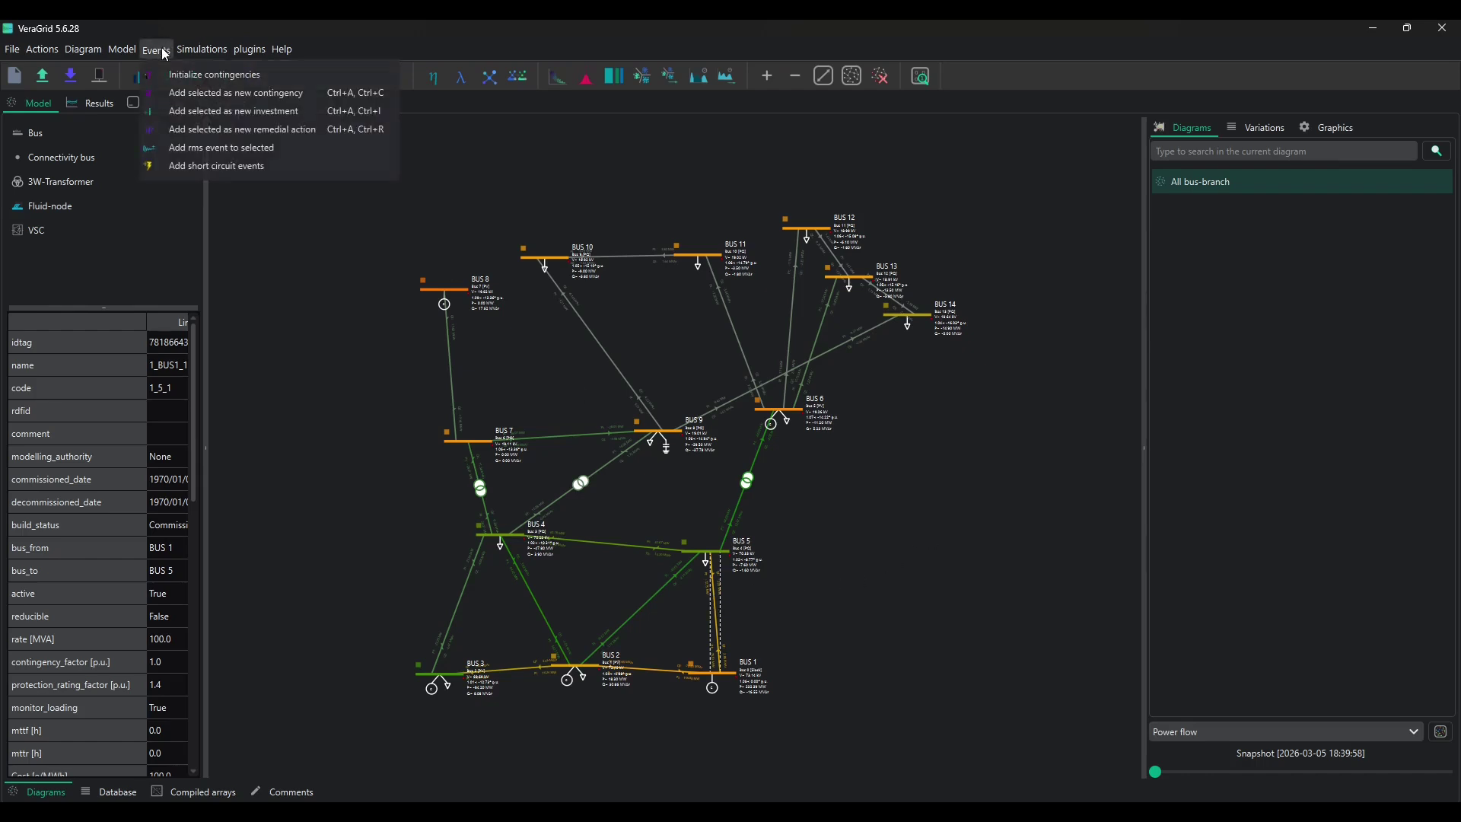
click(204, 93)
click(724, 470)
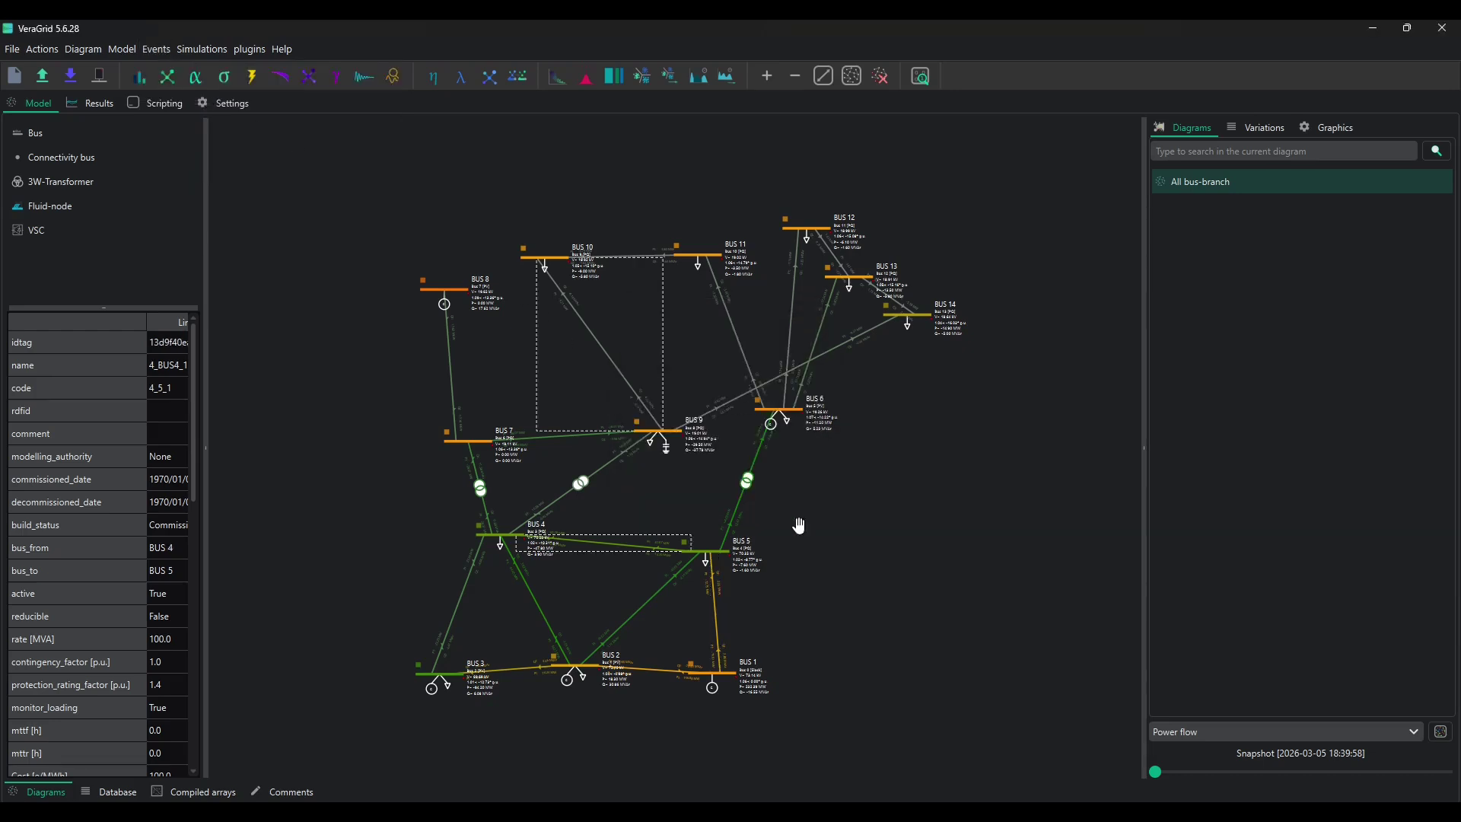
Step: Add the BUS 4–BUS 5 and BUS 9–BUS 10 lines together as one new contingency
click(612, 547)
ctrl+click(607, 357)
click(156, 48)
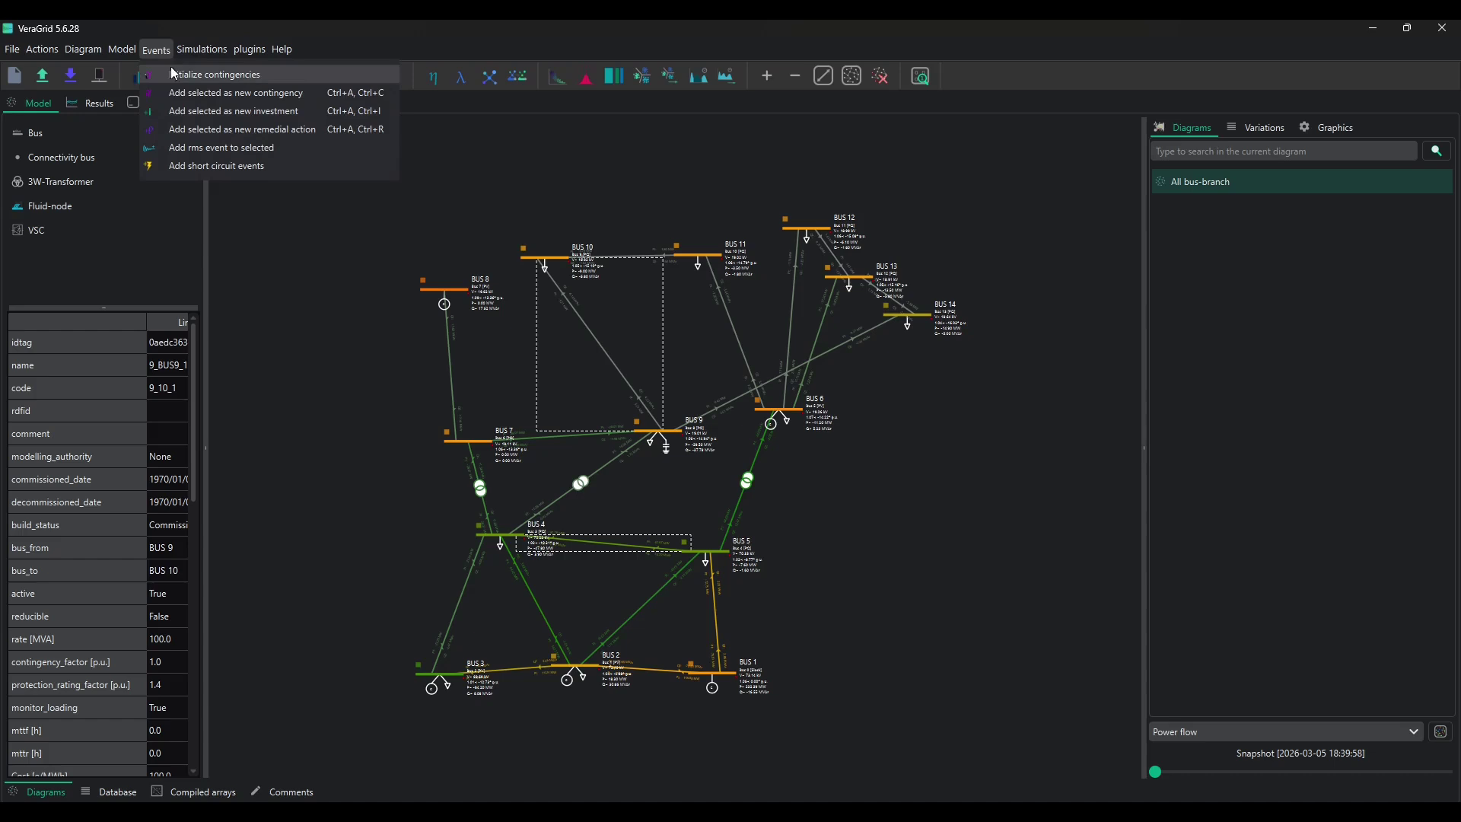
click(187, 92)
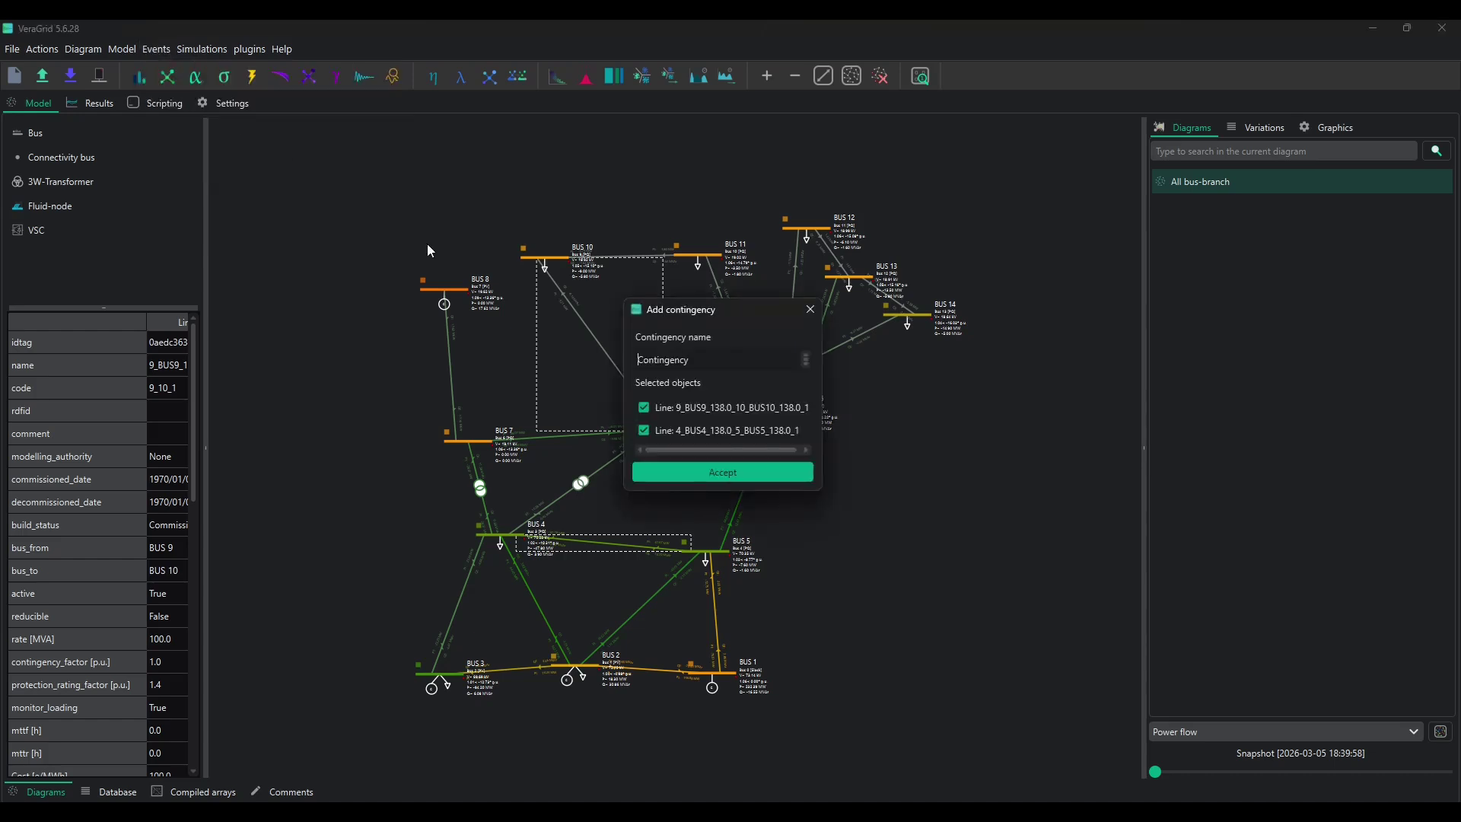
click(715, 475)
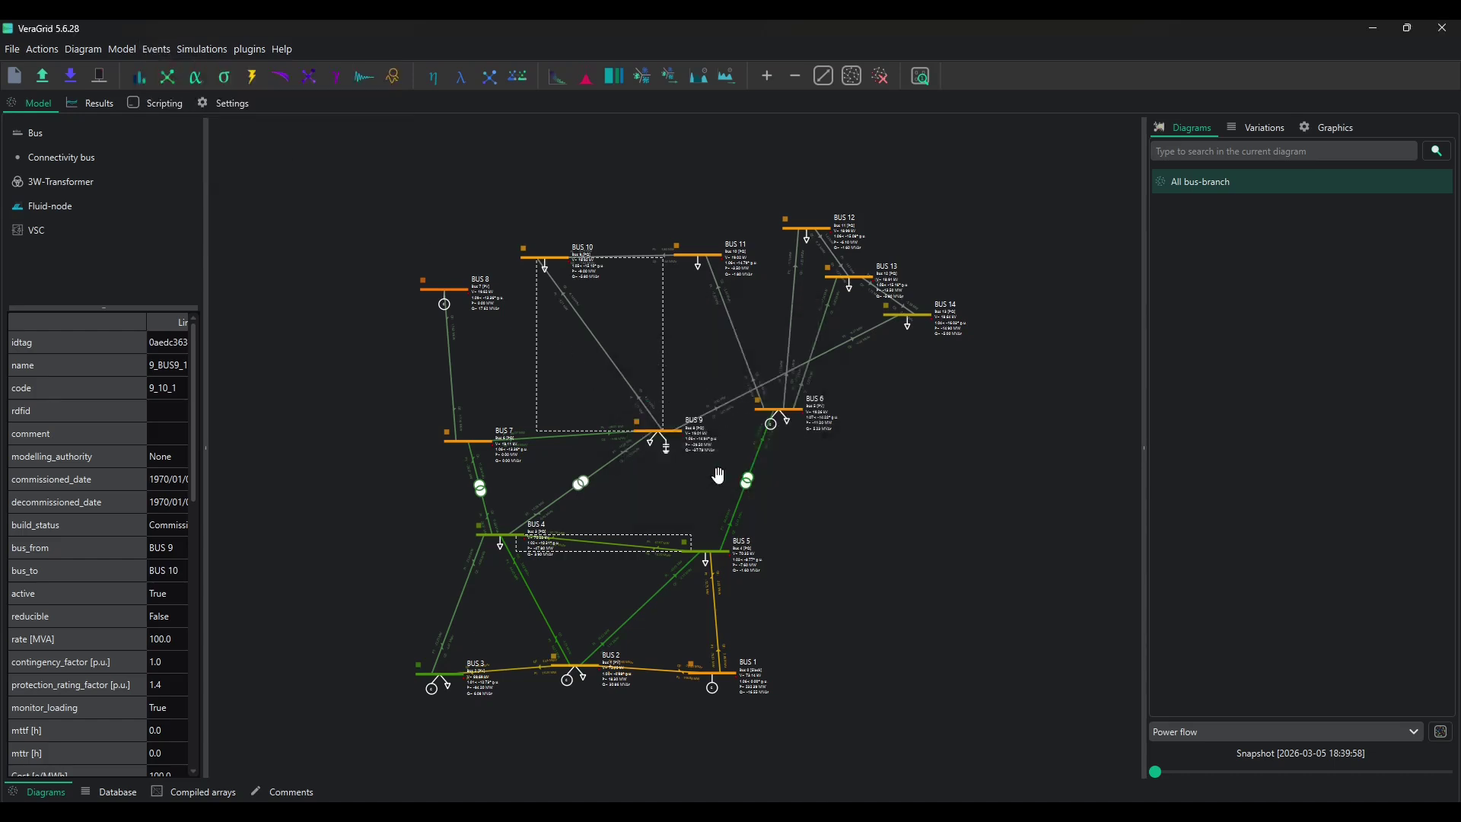
Step: Review the contingency group and contingency records in the database
click(114, 792)
click(89, 554)
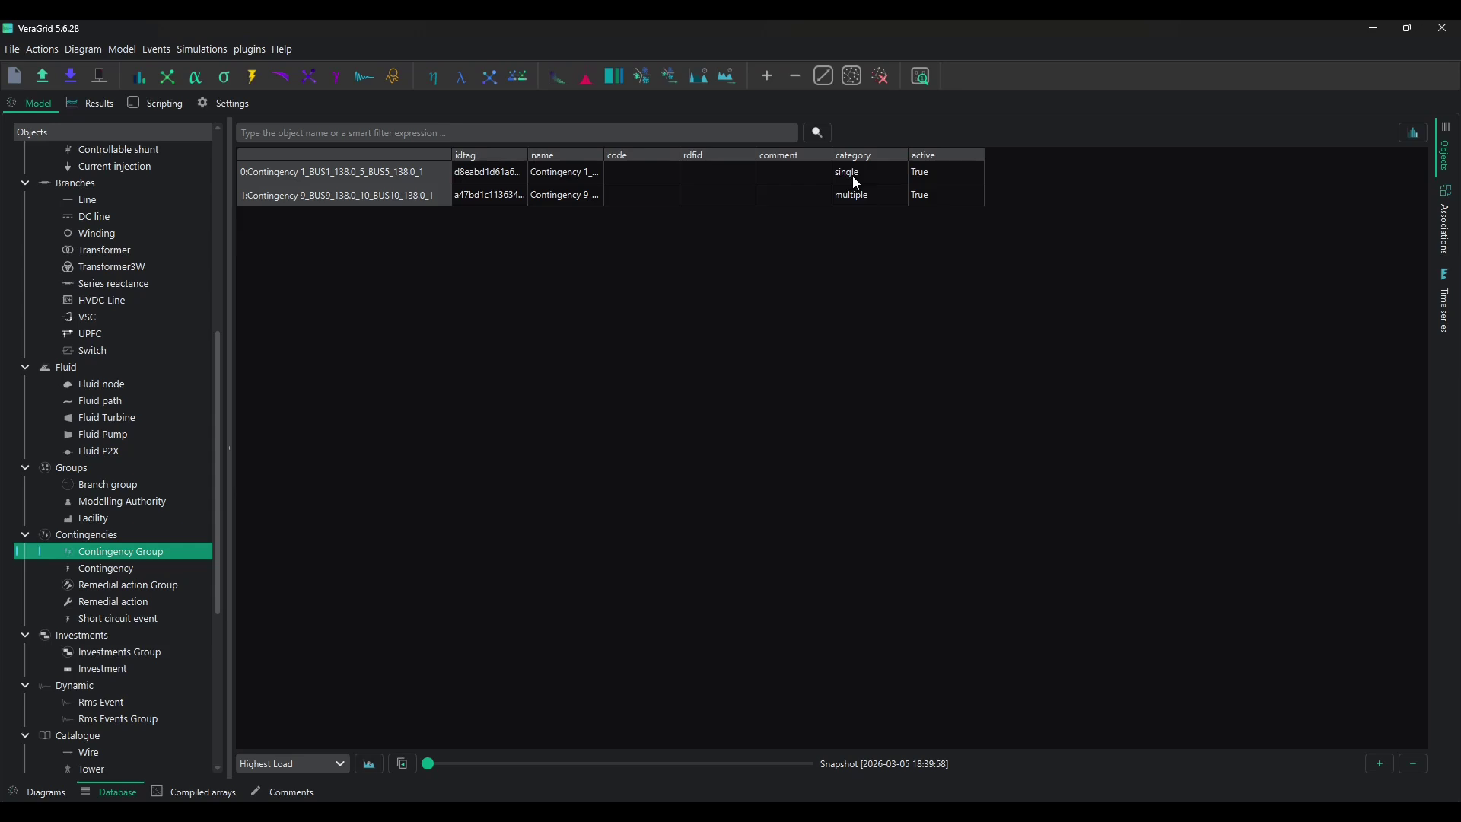
click(105, 570)
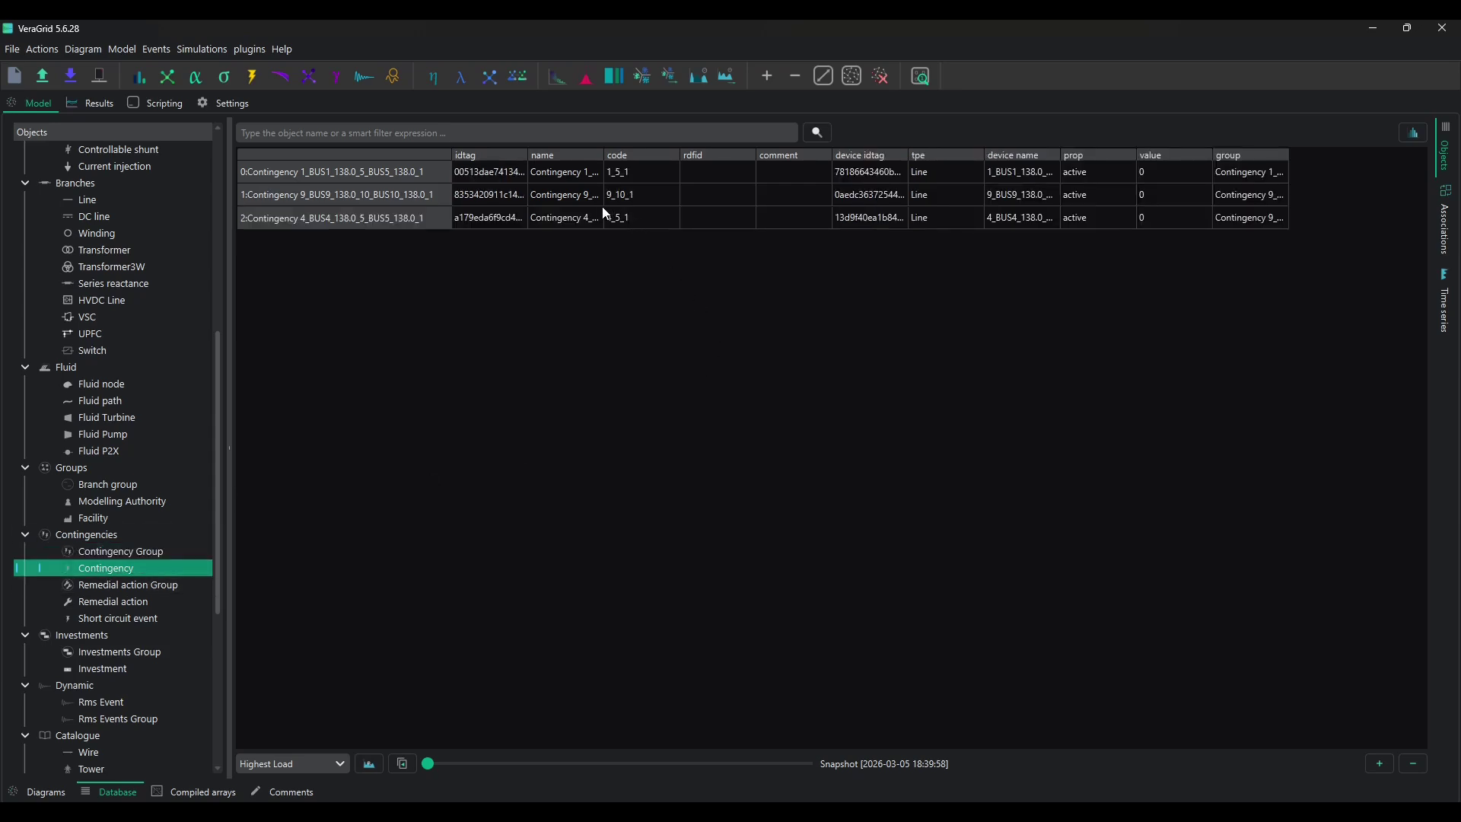
Step: Delete both manually added contingency groups from the database
click(166, 550)
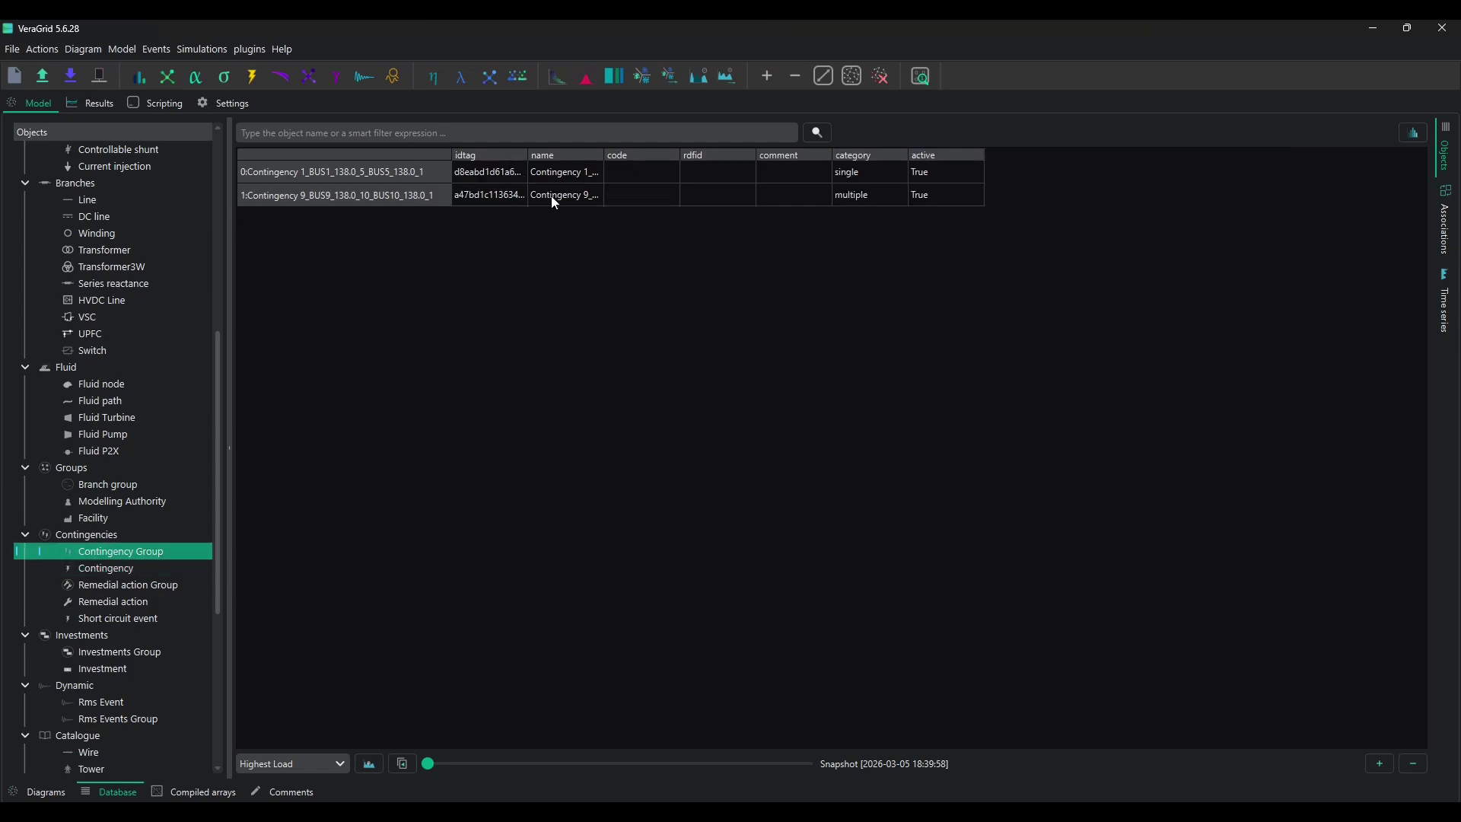
drag(559, 175, 560, 189)
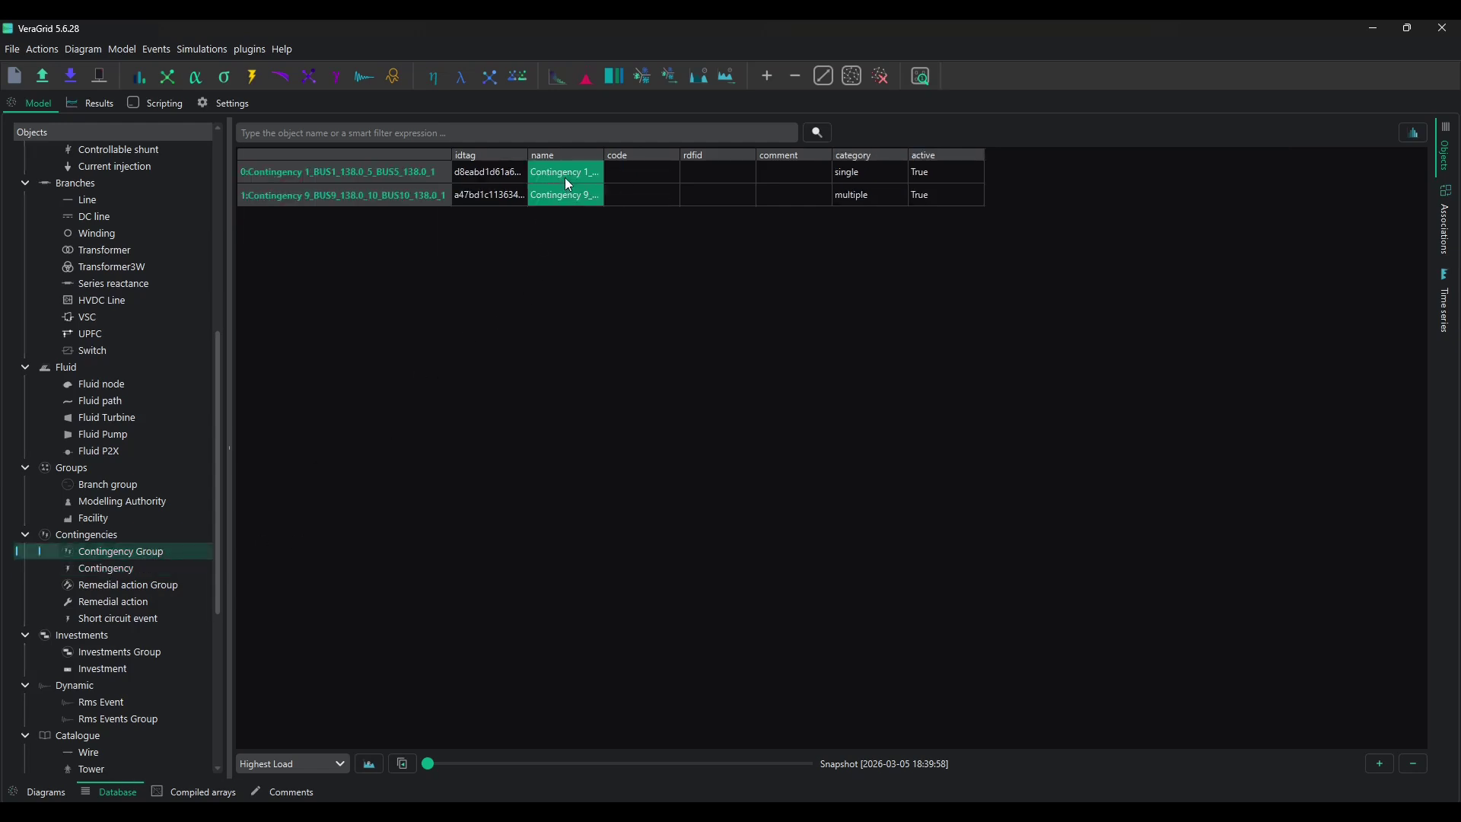
right_click(565, 176)
click(614, 230)
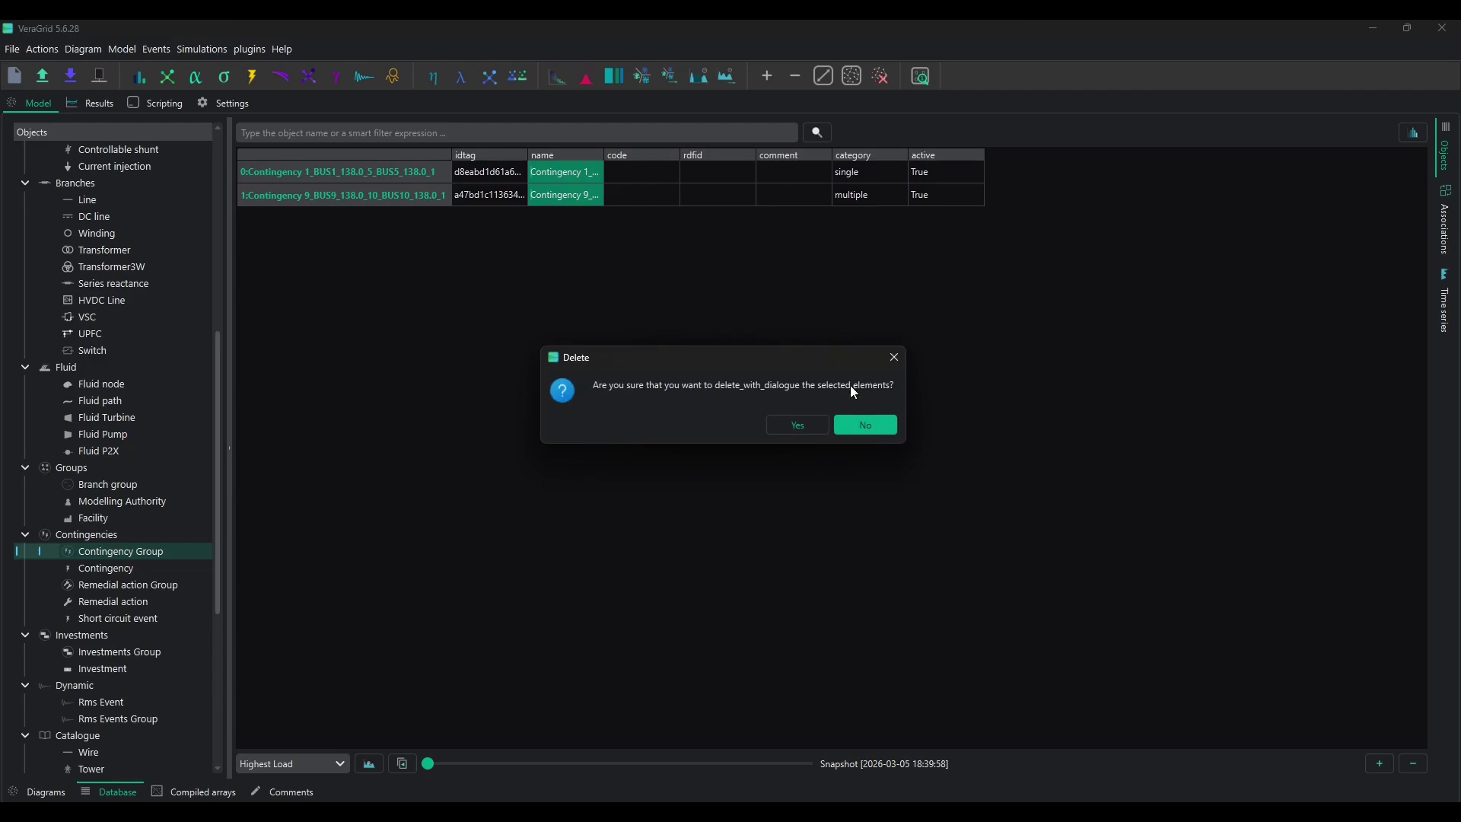
click(808, 423)
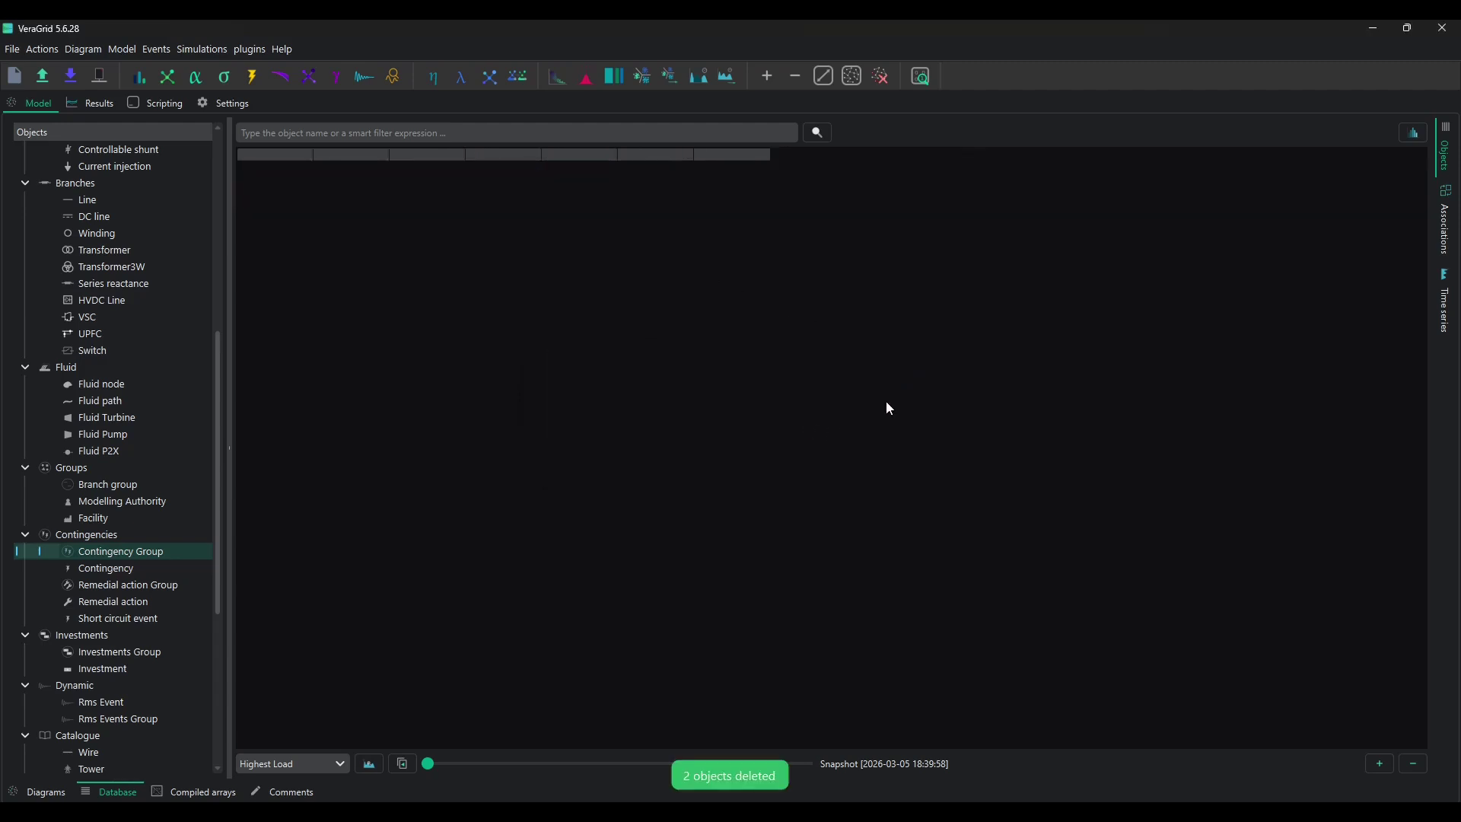
Step: Generate N-1 contingencies with the contingency planner for Line and Transformer only, excluding DC line, VSC, UPFC, Generator and Battery
click(36, 791)
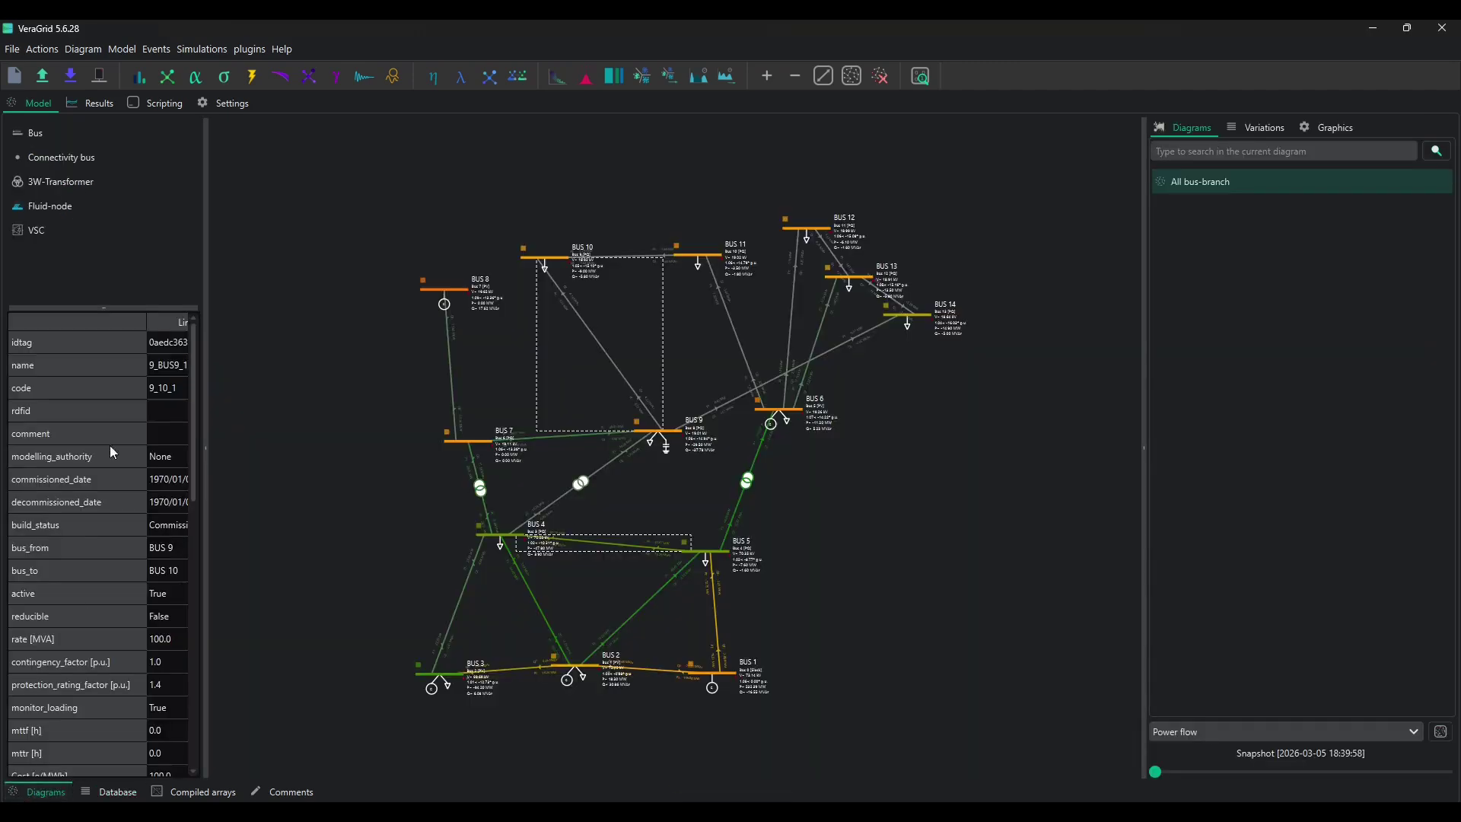
click(139, 51)
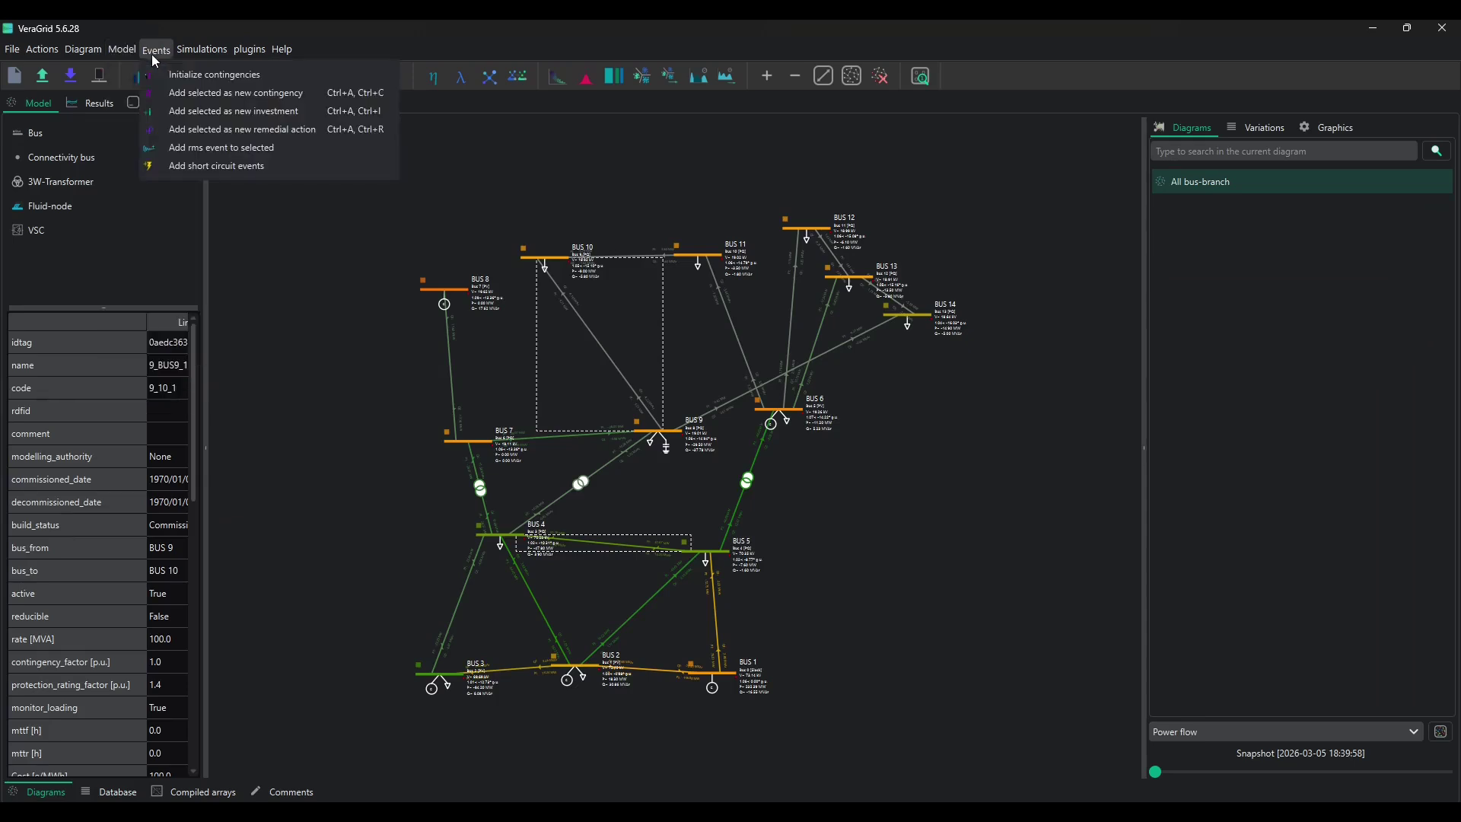
click(167, 67)
drag(710, 245, 679, 174)
click(442, 245)
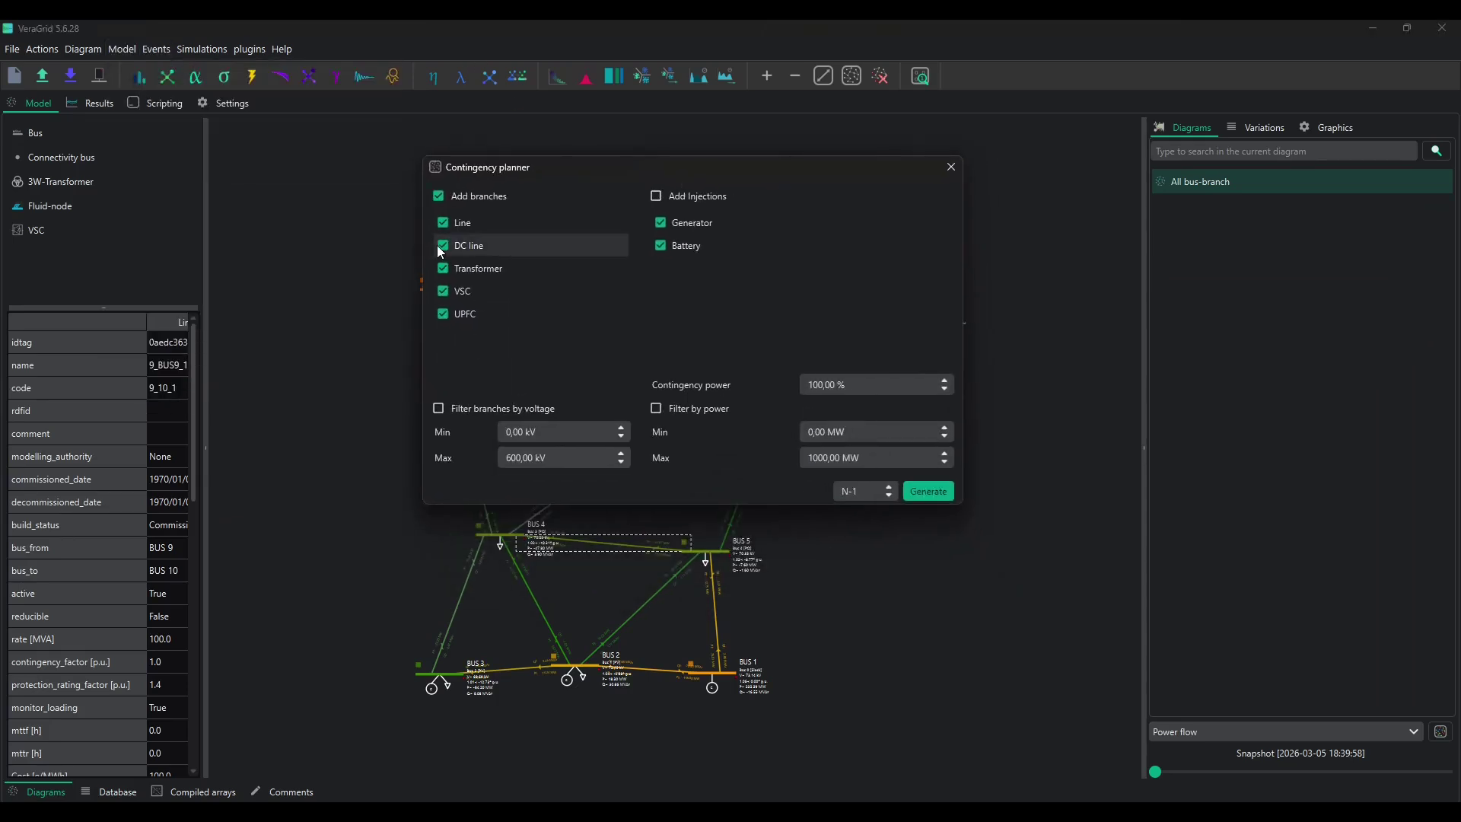
click(458, 297)
click(457, 313)
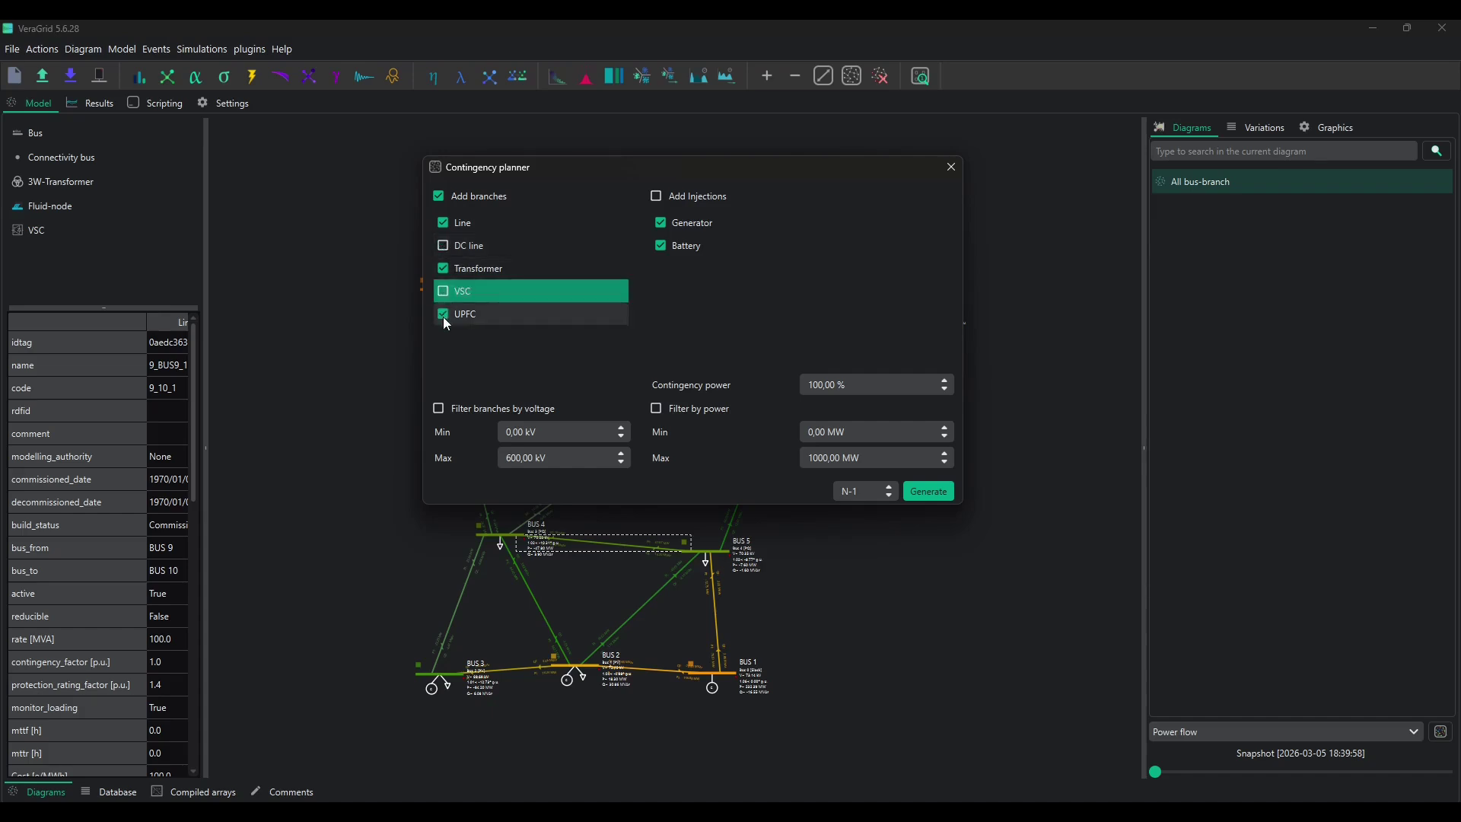
click(660, 223)
click(661, 245)
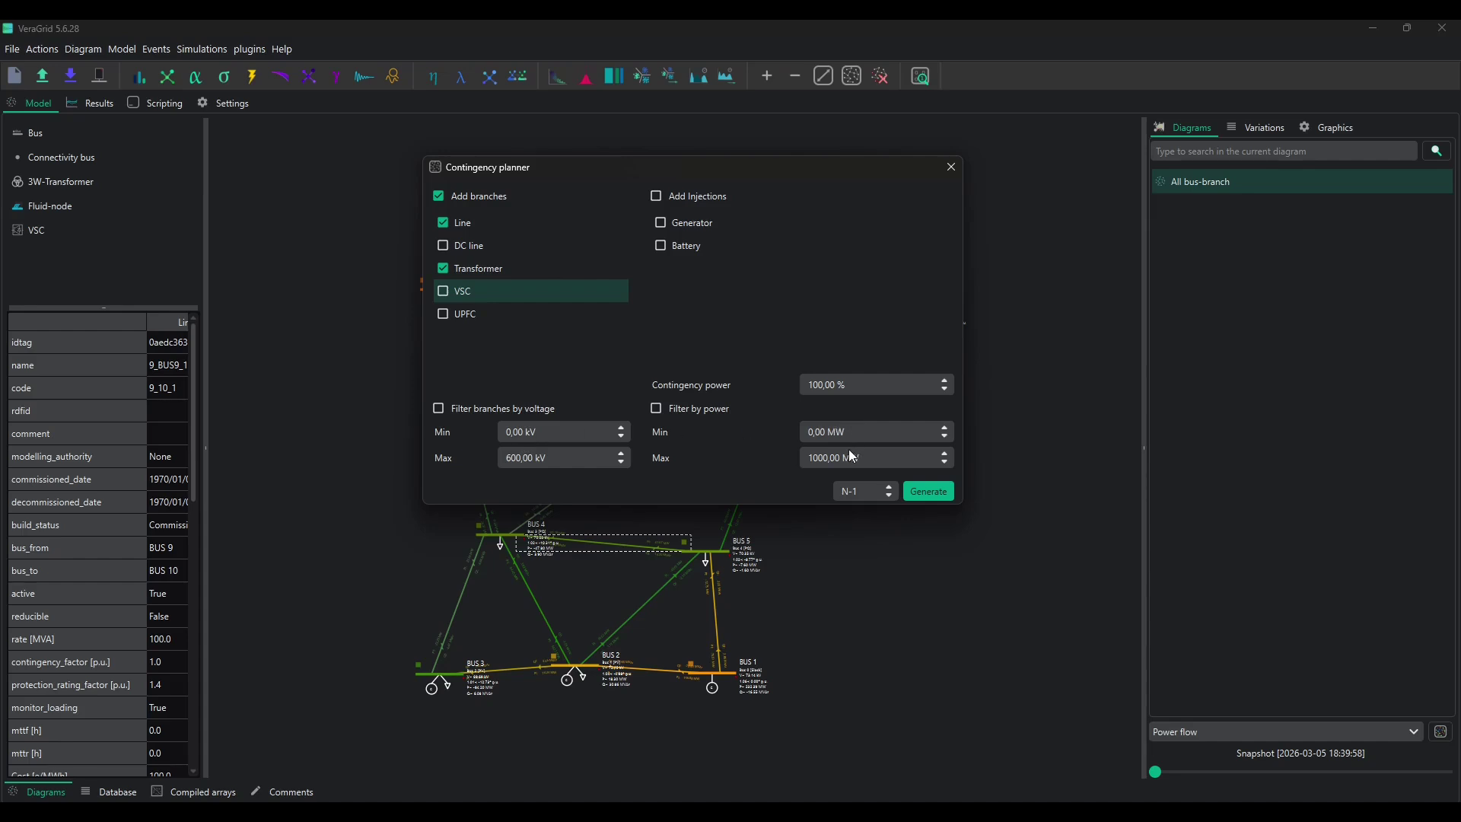
click(930, 496)
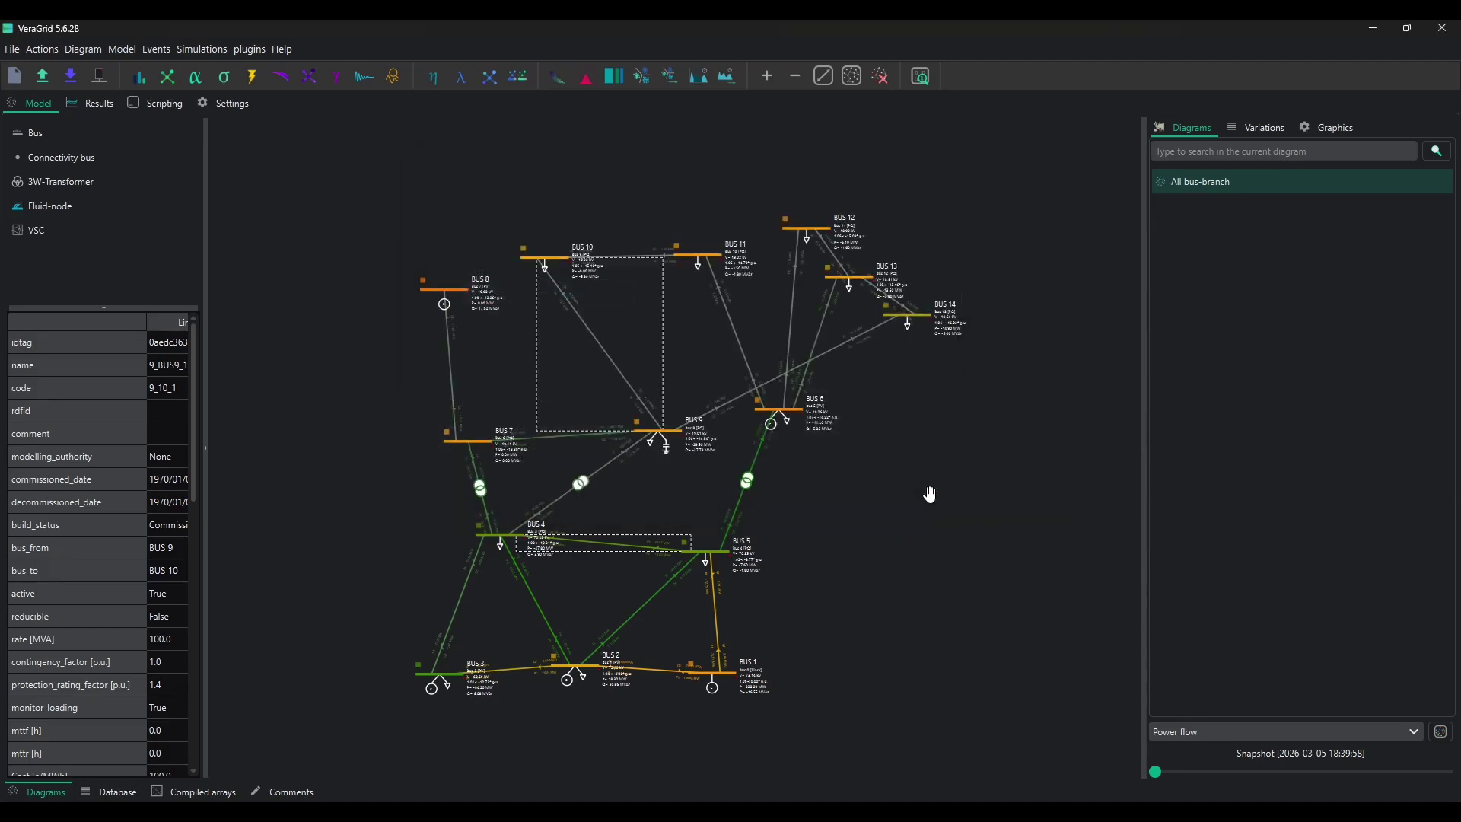
Step: Examine the generated contingency groups and their individual contingencies in the database
click(82, 791)
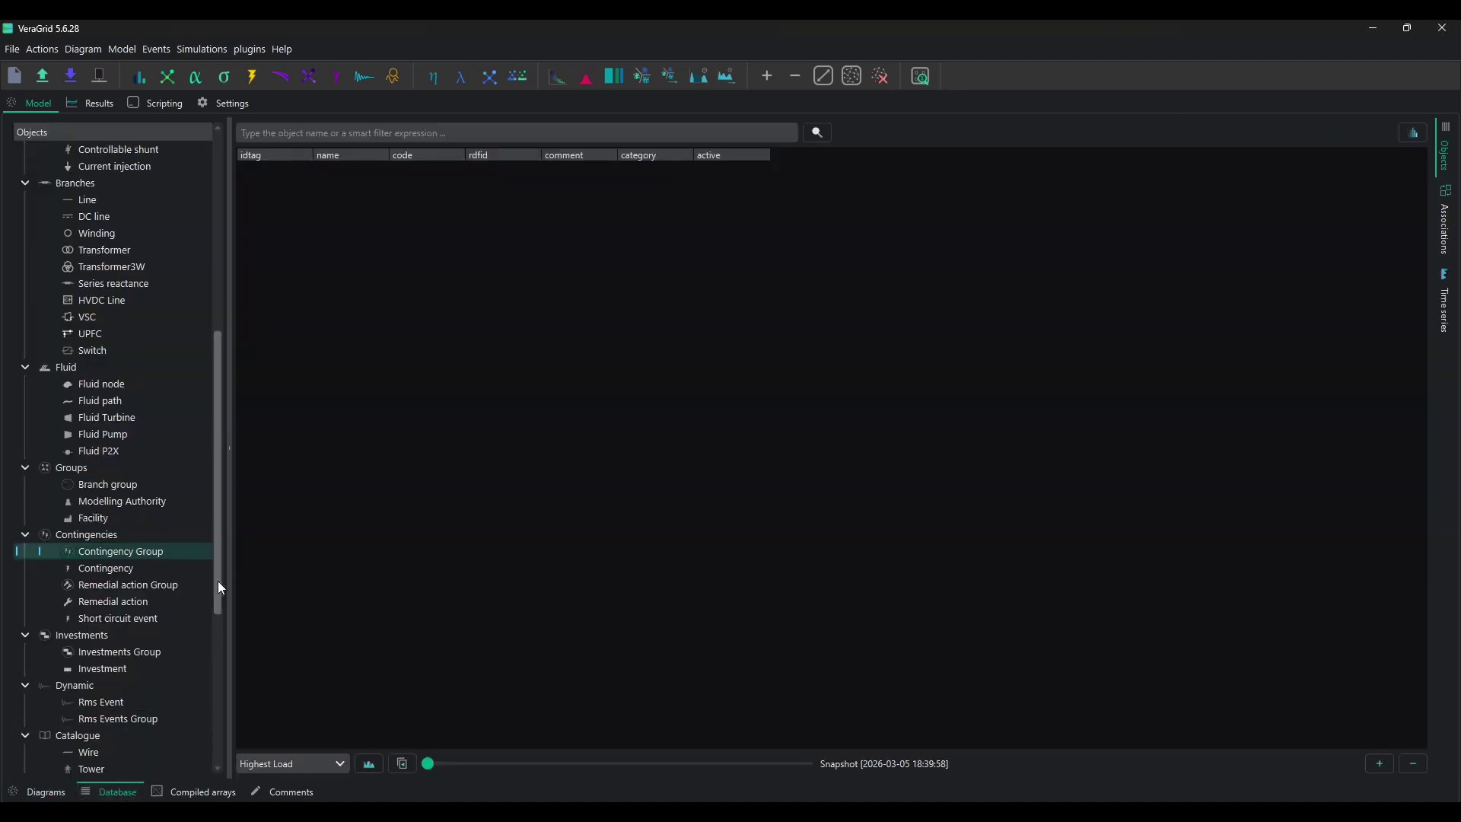
click(139, 553)
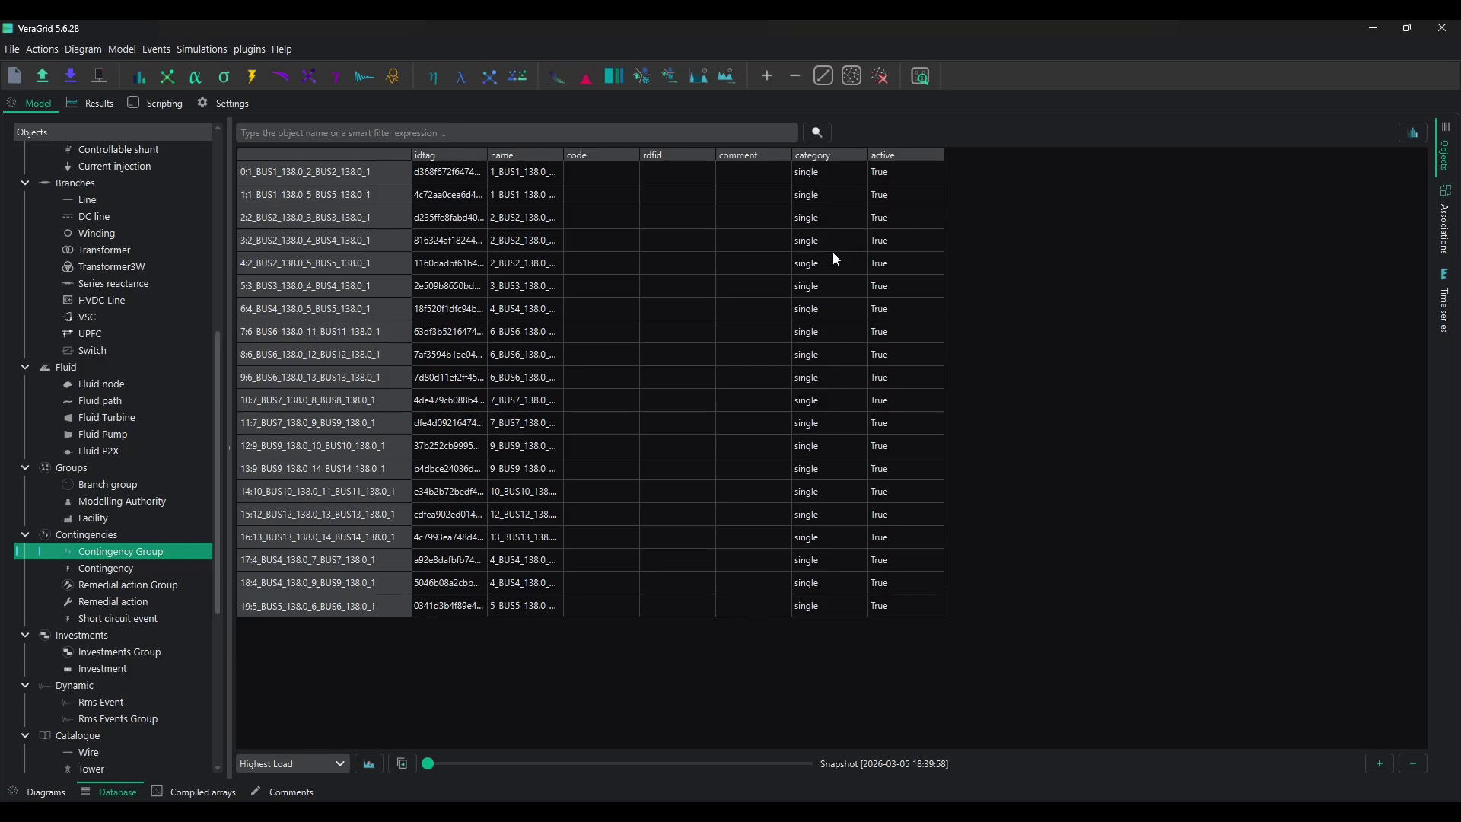
click(106, 567)
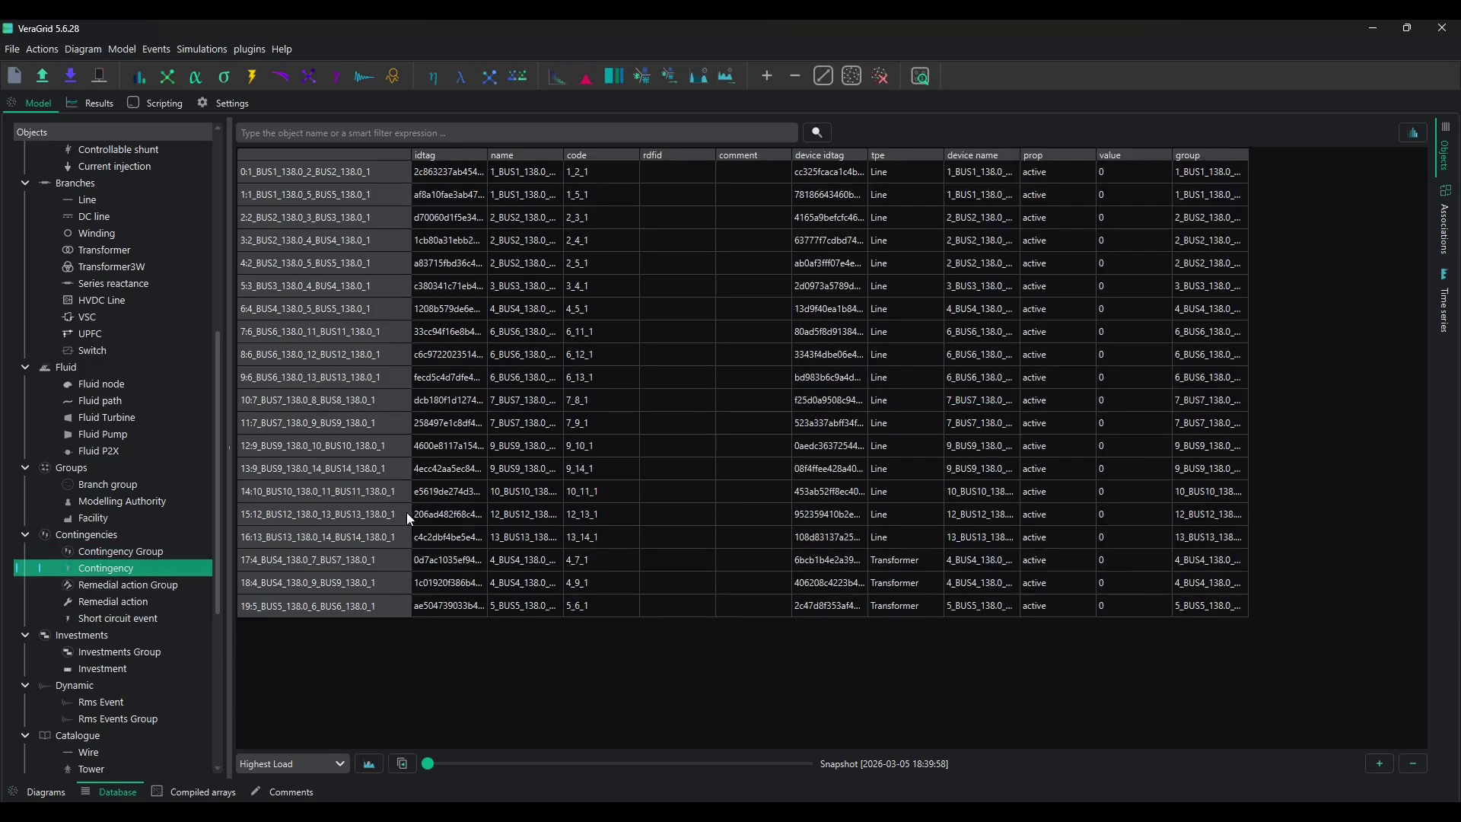
click(140, 554)
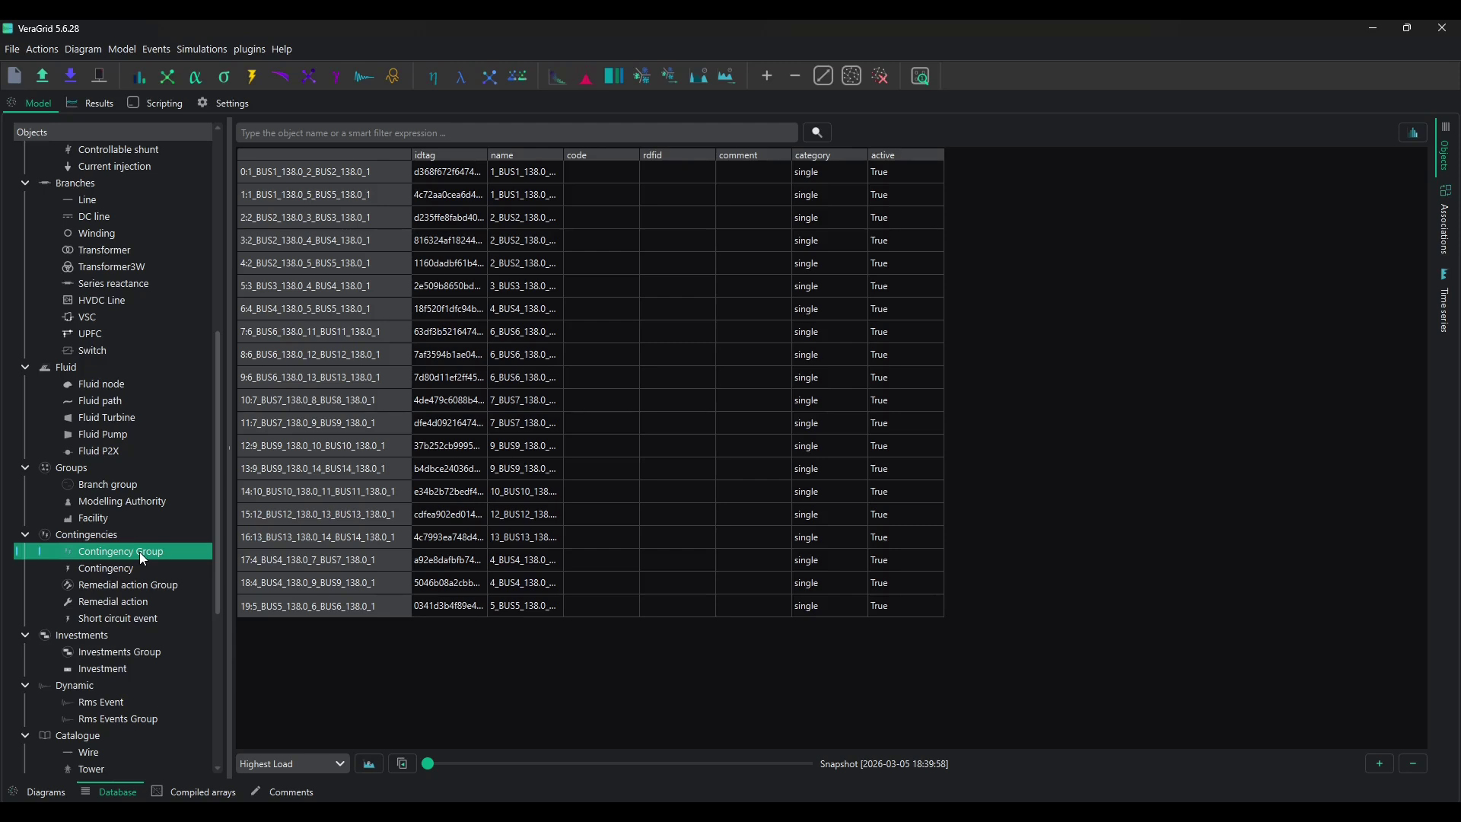
Step: Review the contingency settings, including the available contingency engines and the description of the contingency dead band
click(38, 791)
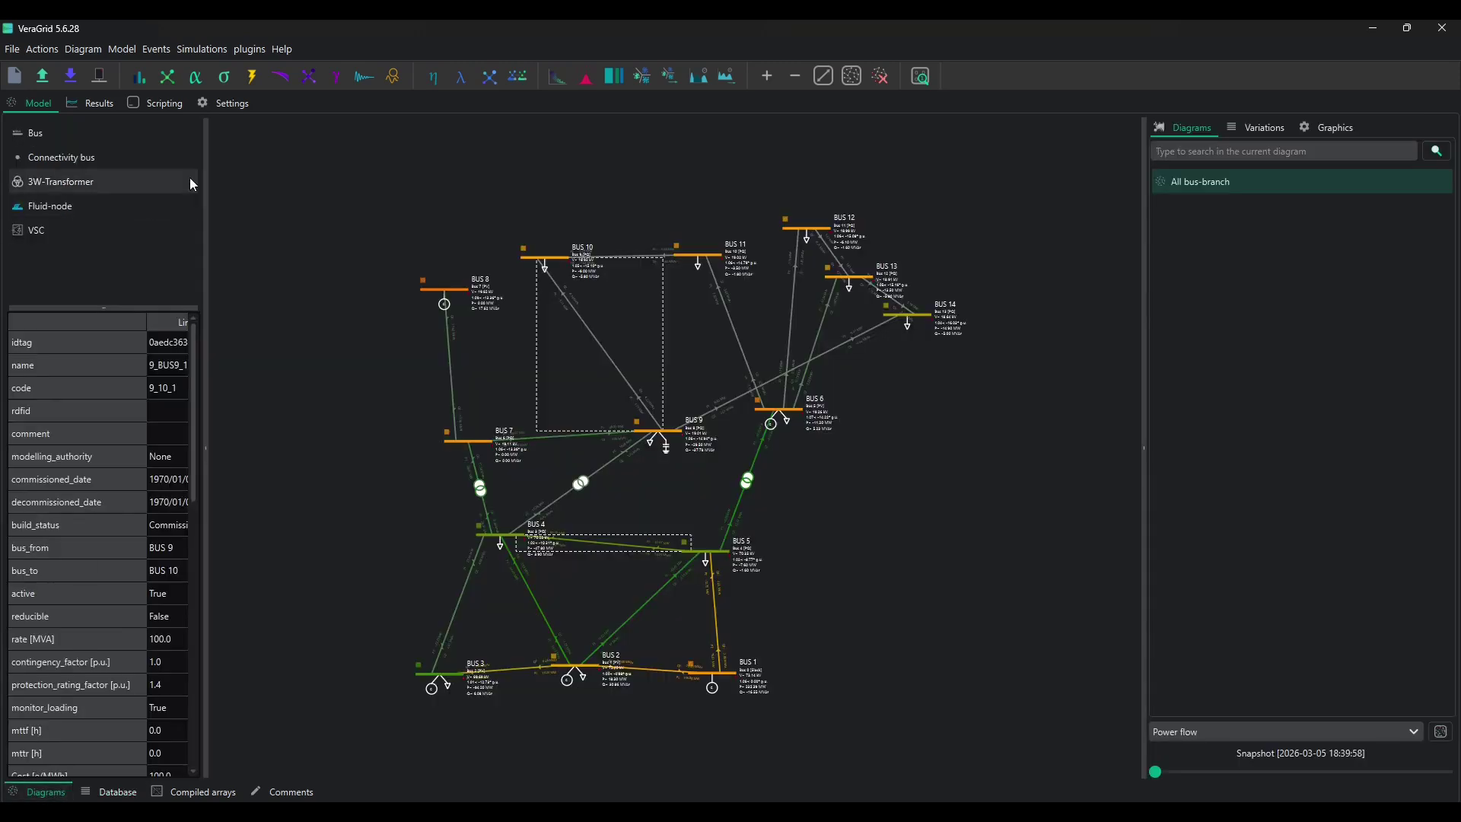
click(217, 105)
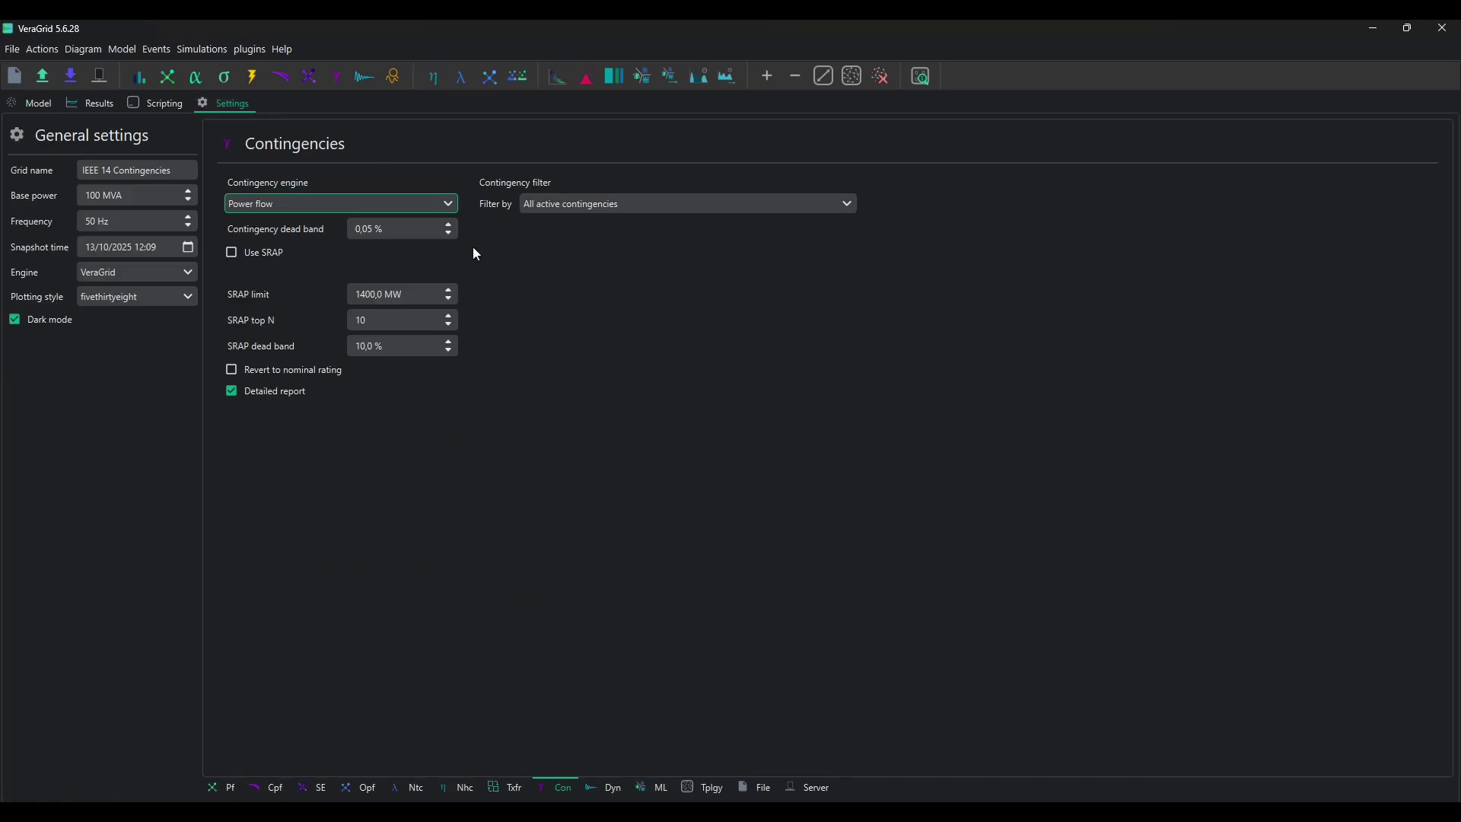
click(437, 206)
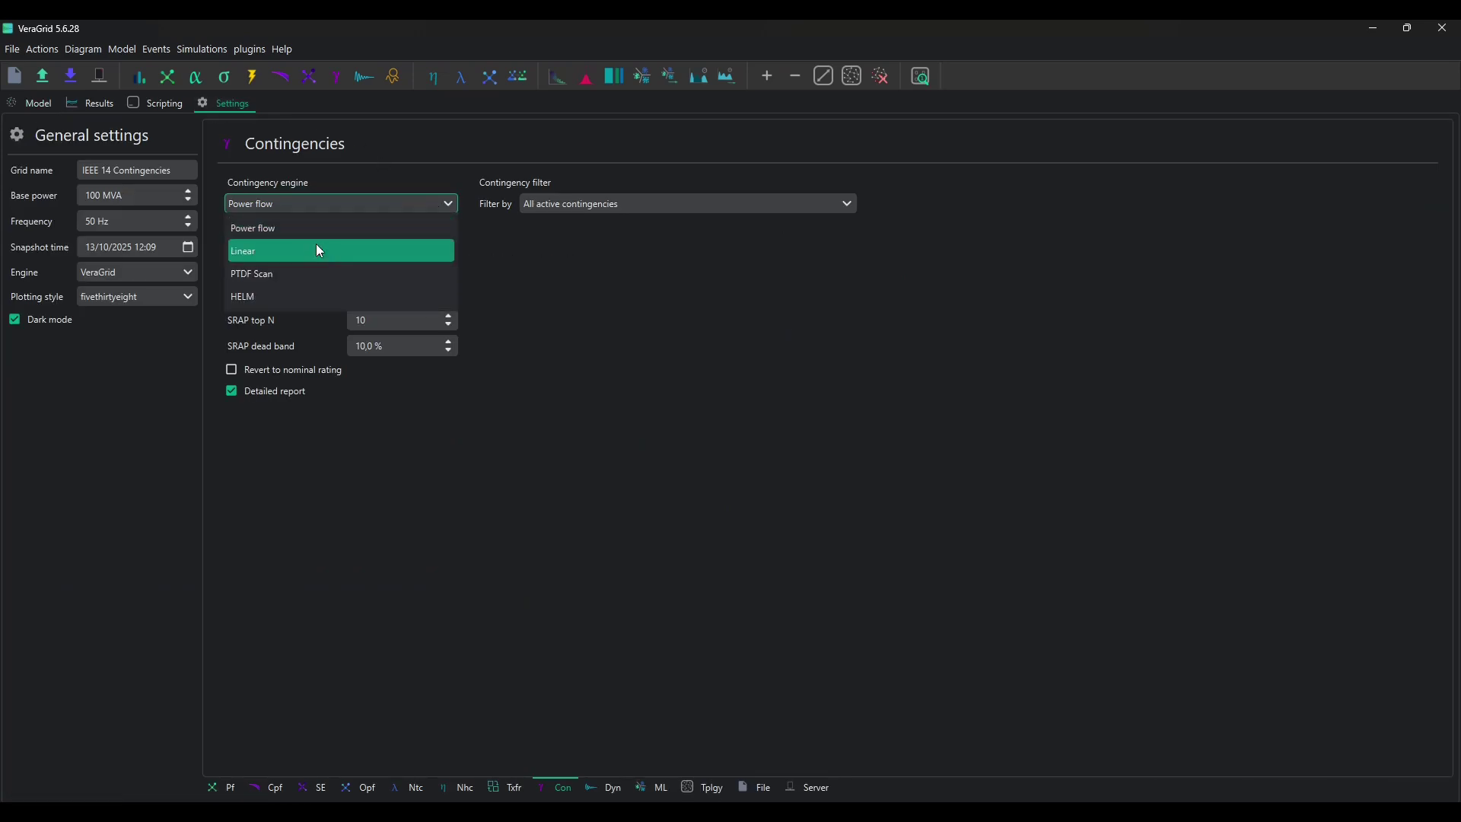
click(366, 210)
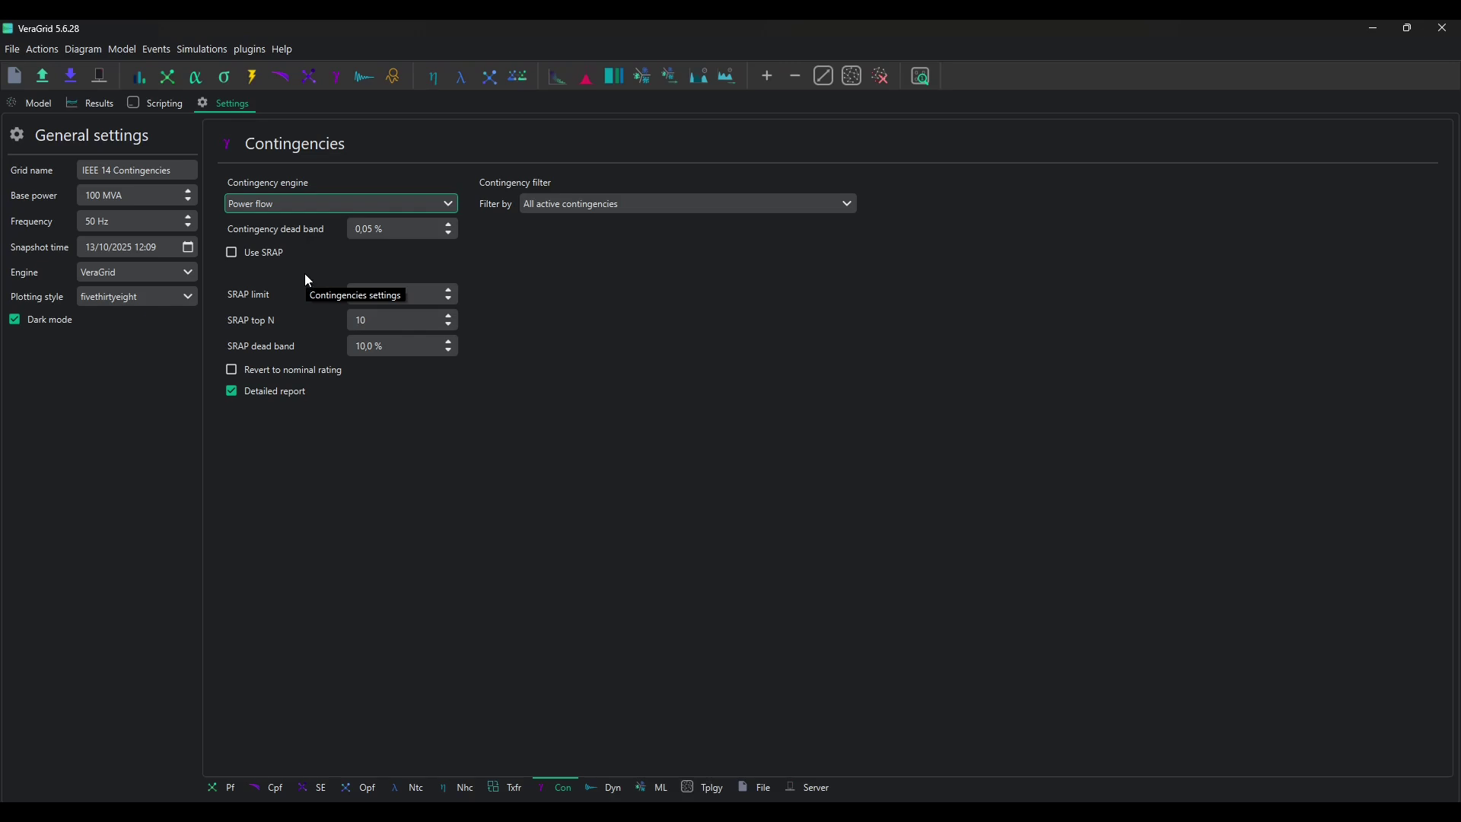
mouse_move(311, 241)
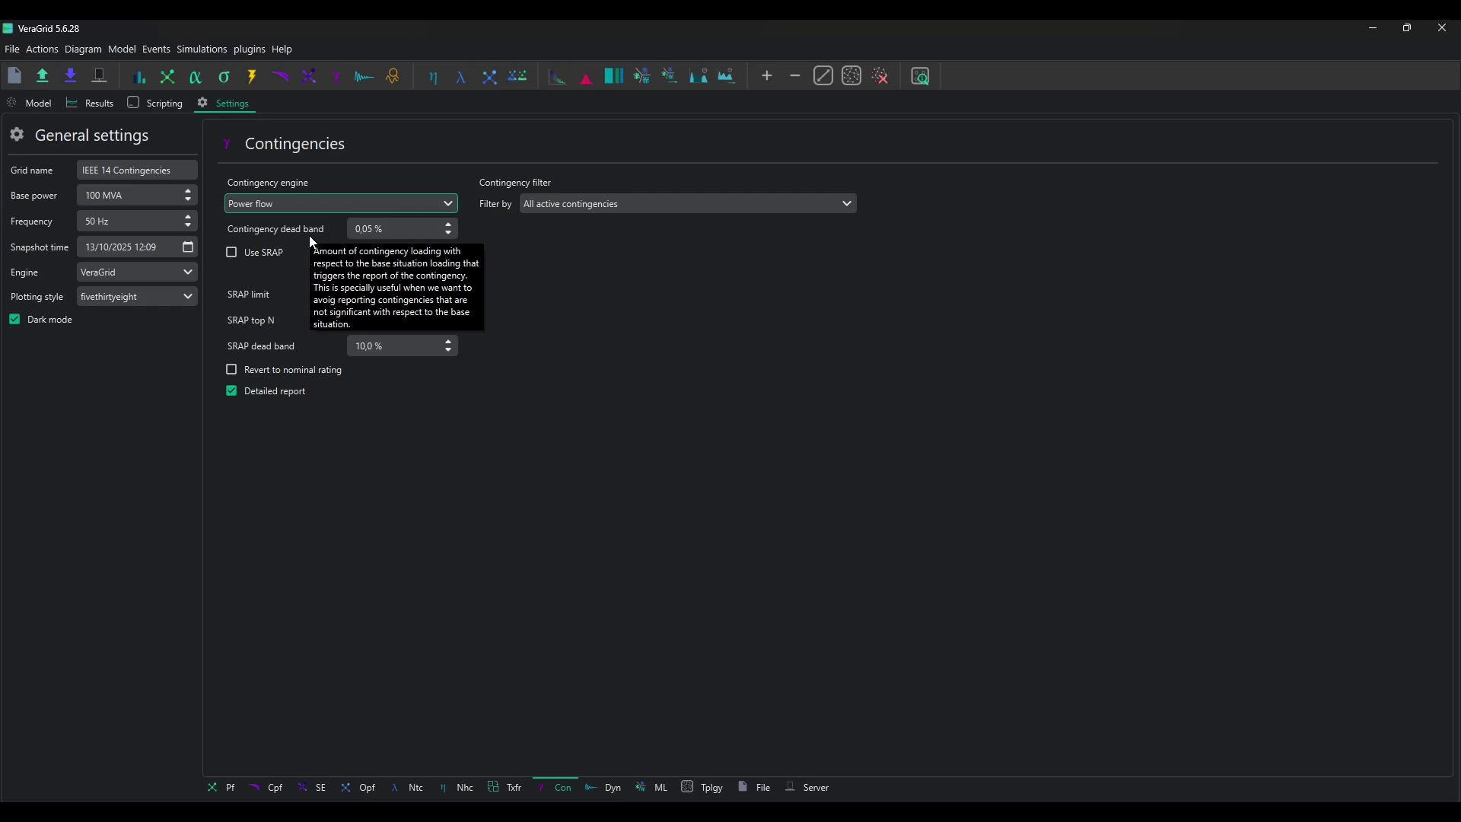
Step: Run the contingency analysis on the bus-branch diagram and expand its results
click(34, 102)
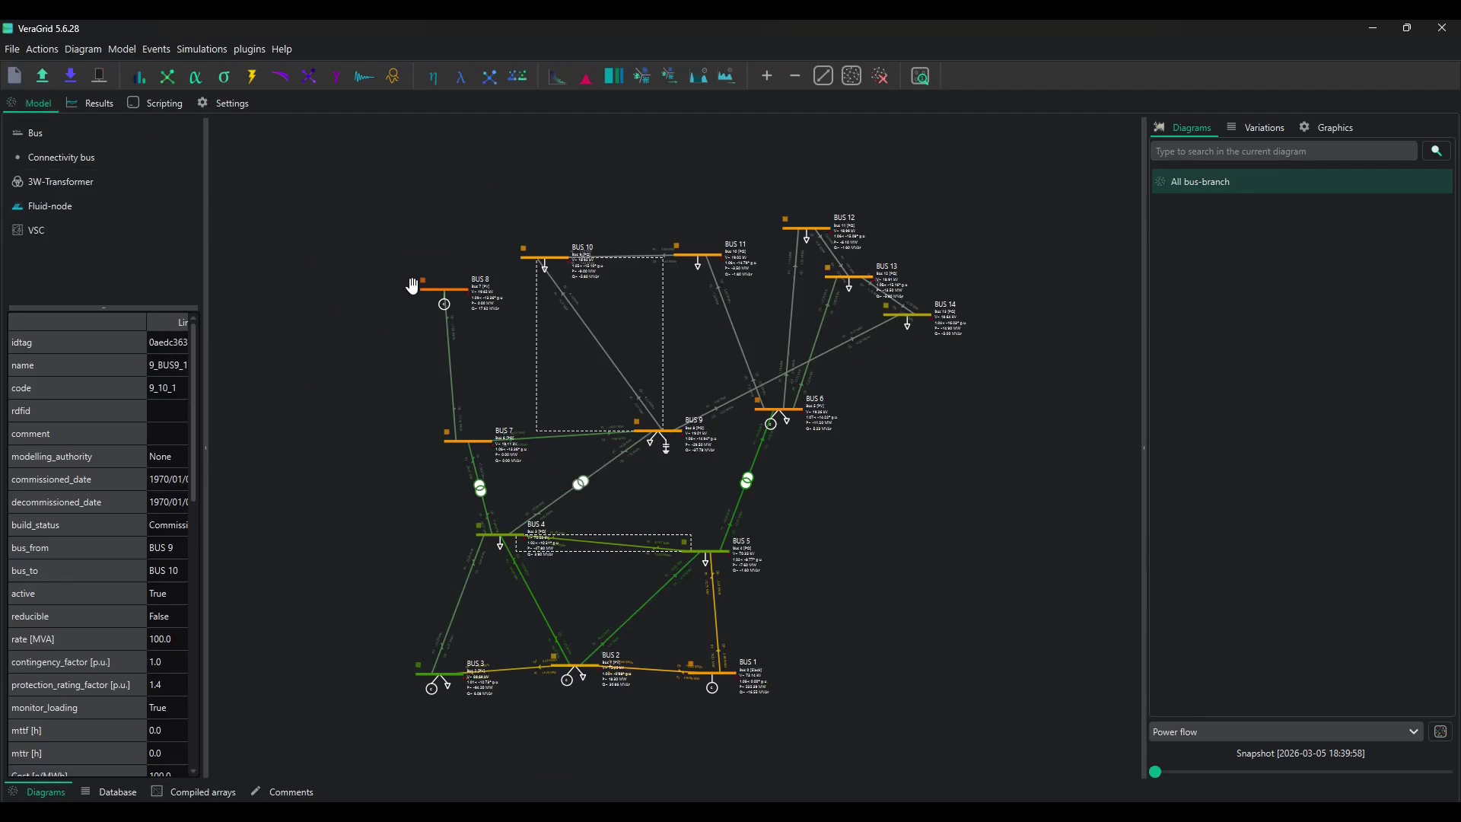
mouse_move(427, 288)
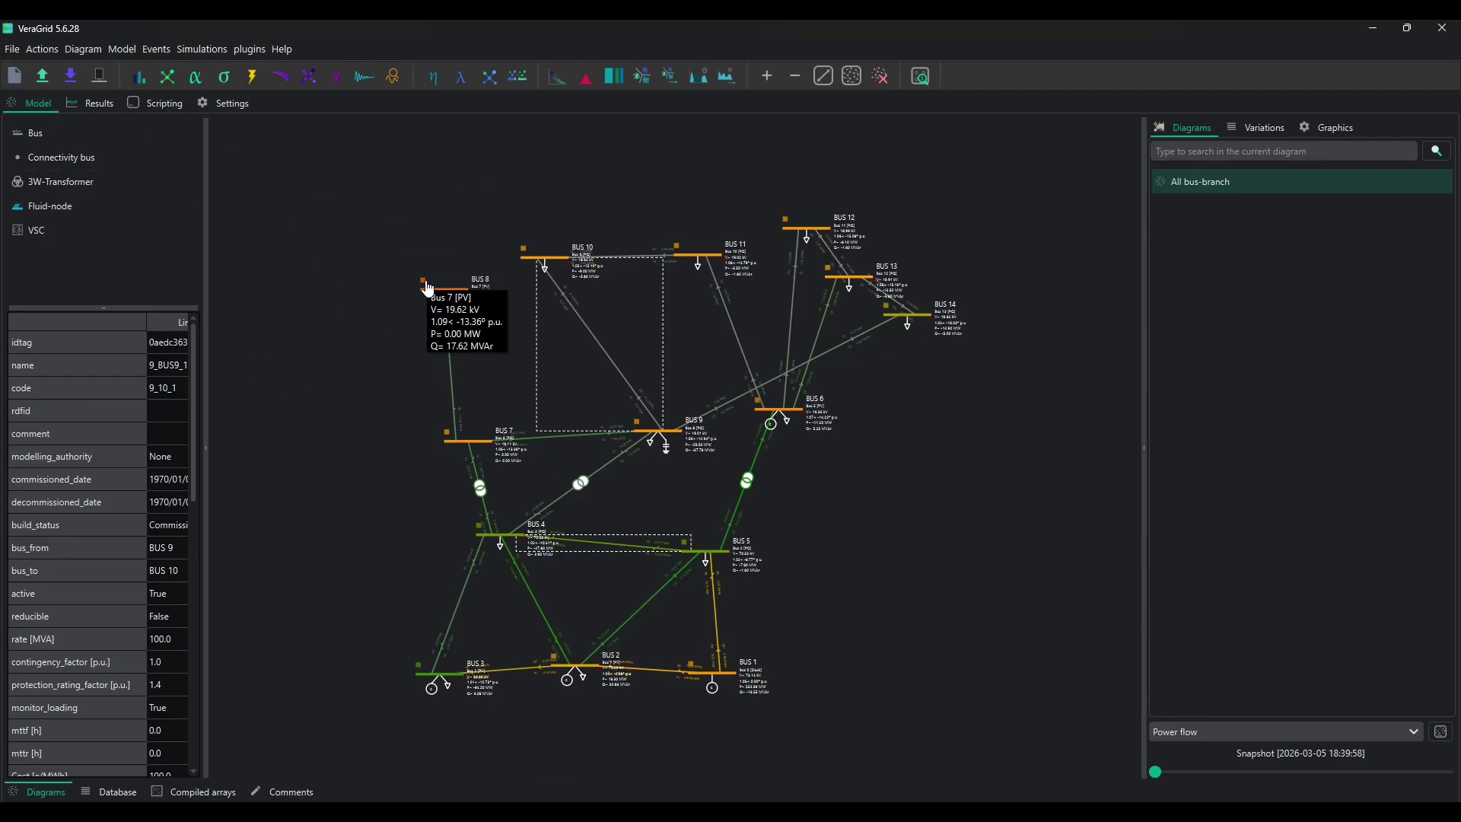
click(335, 79)
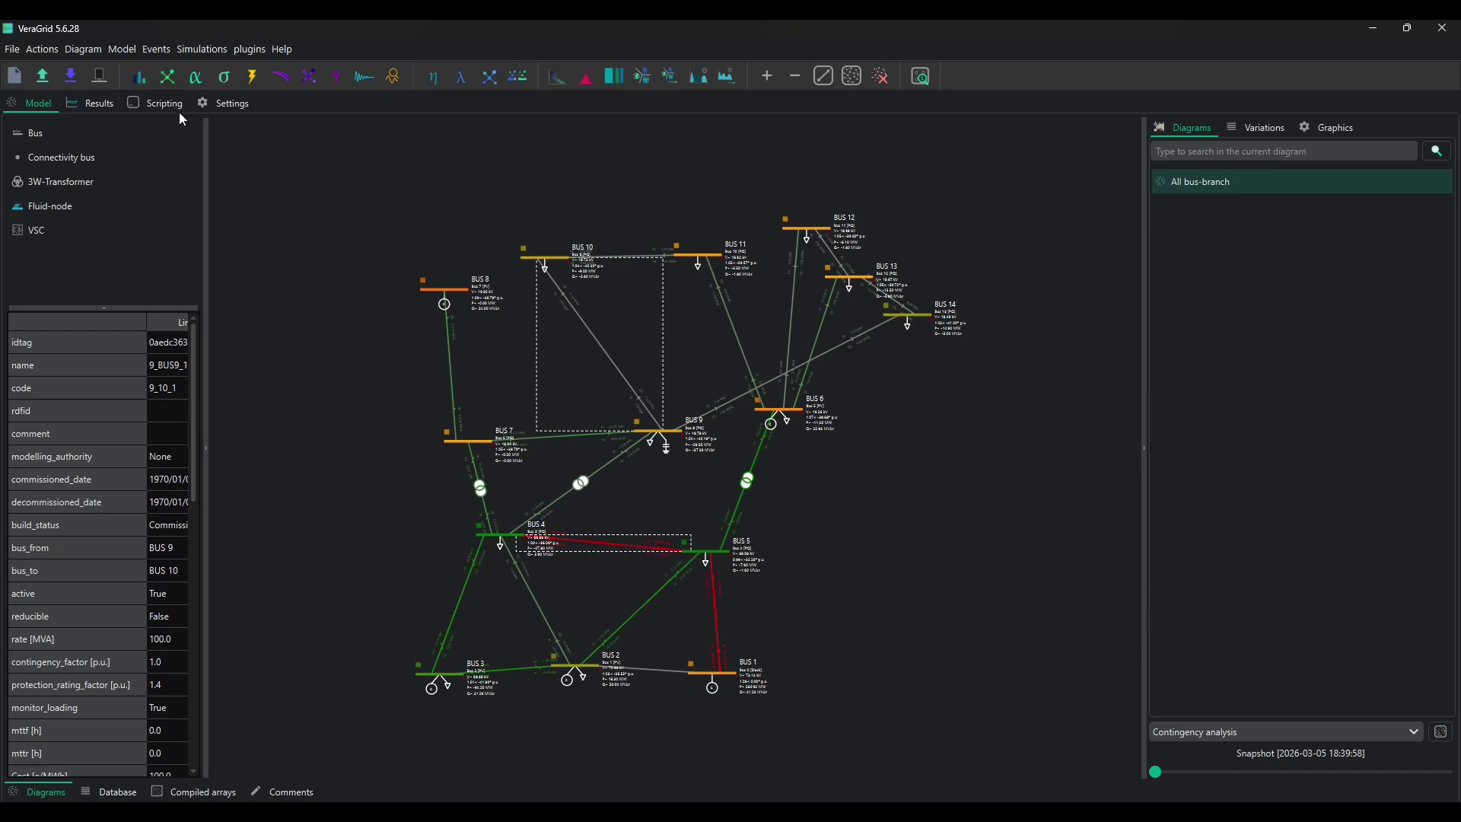
click(108, 103)
click(16, 165)
Step: Check the optimal power flow settings, run the optimal power flow and enable use of its results in other simulations
click(232, 103)
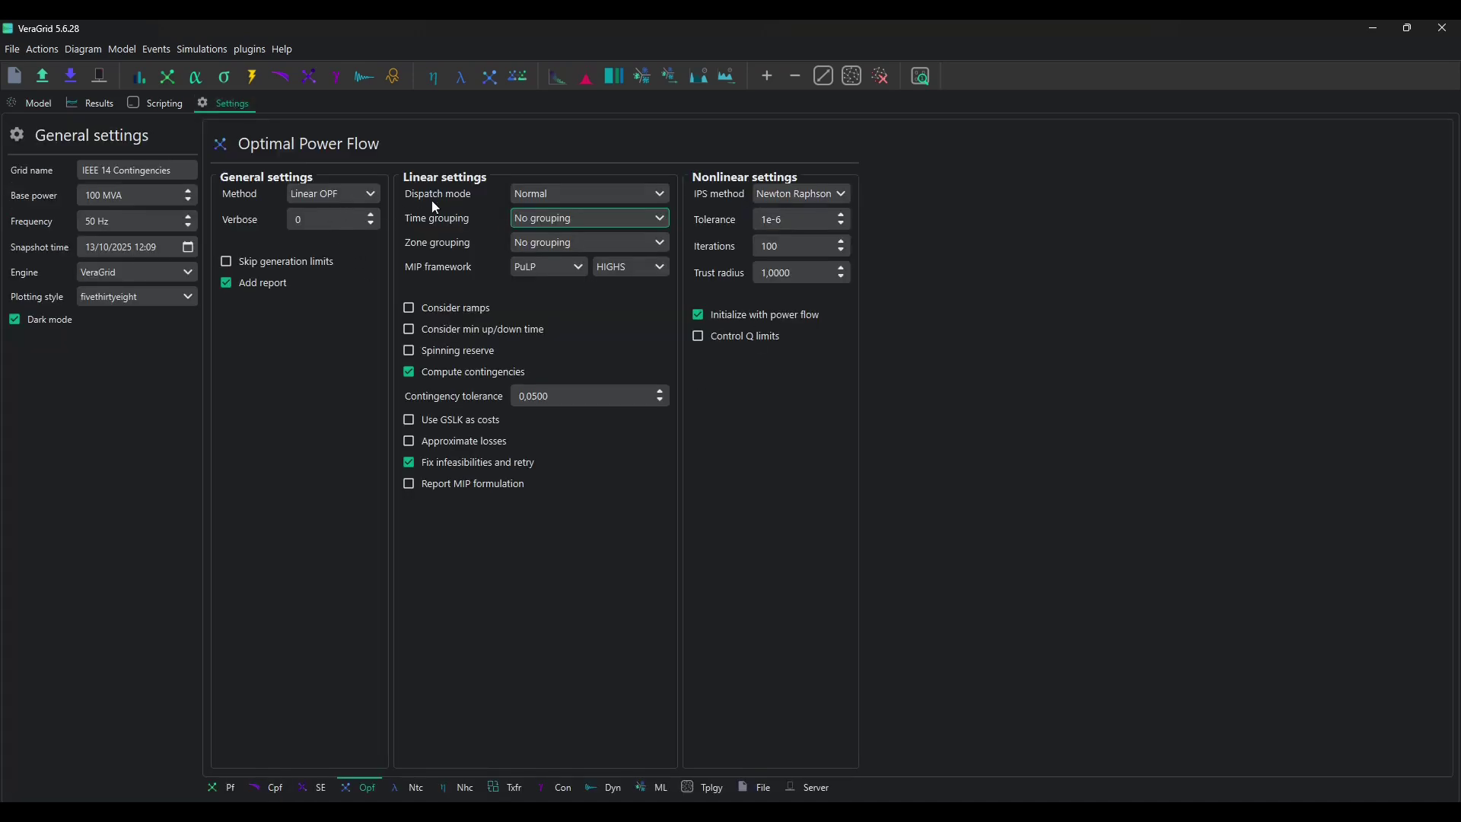
click(503, 76)
click(36, 109)
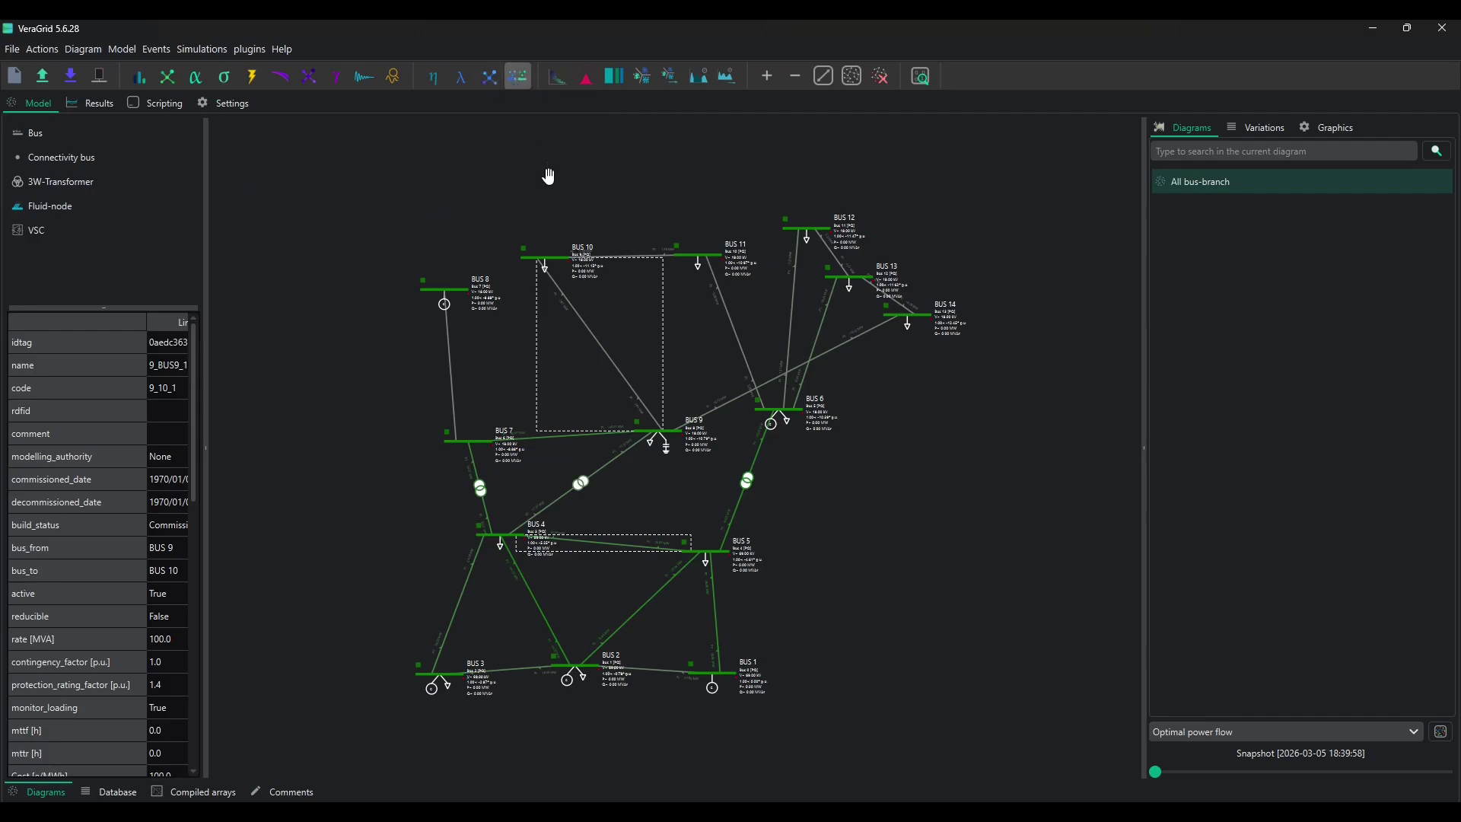
Step: Rerun the contingency analysis after the optimal power flow and plot its Branch Loading results
click(335, 77)
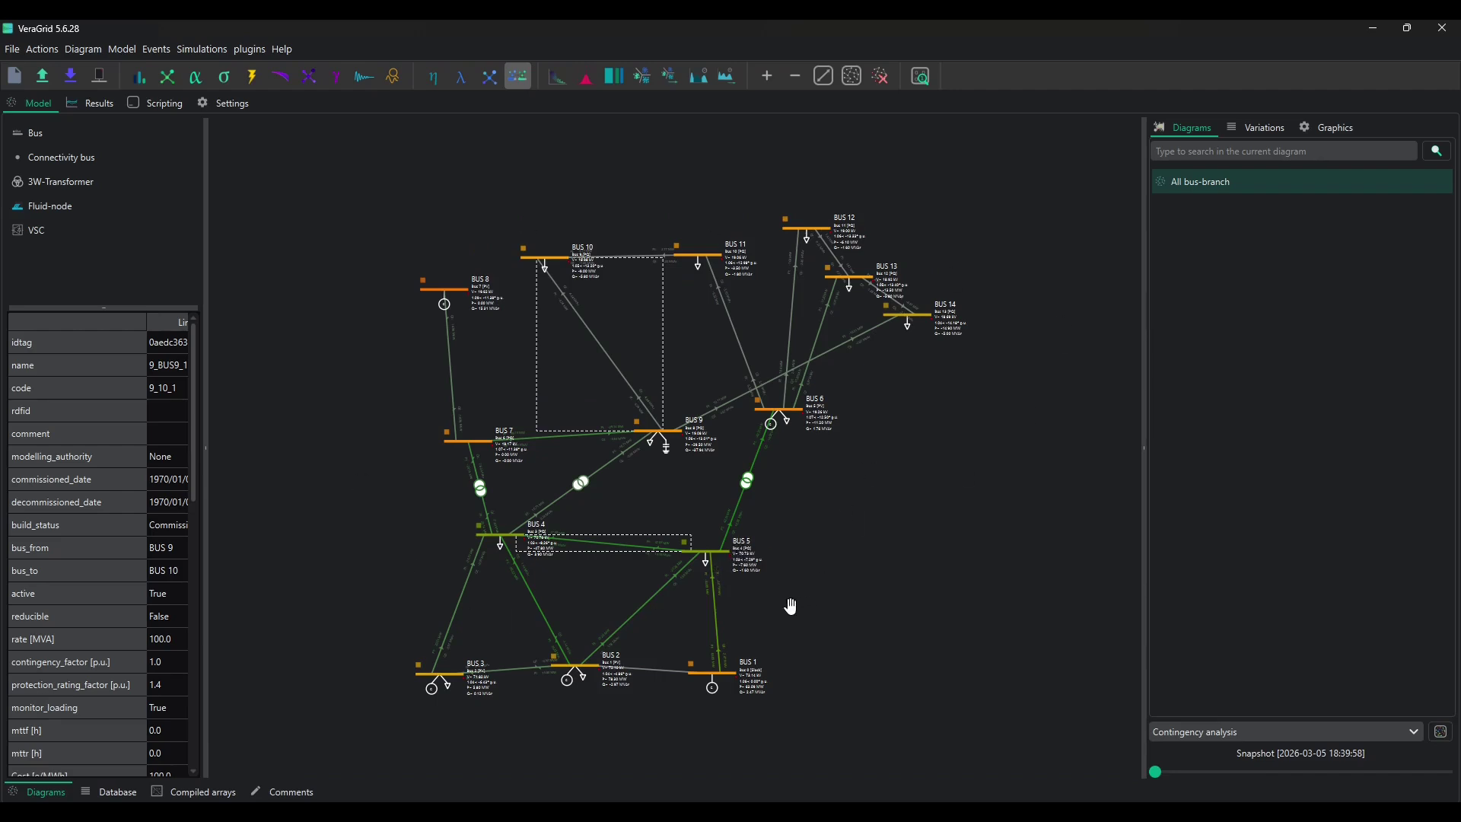
click(99, 103)
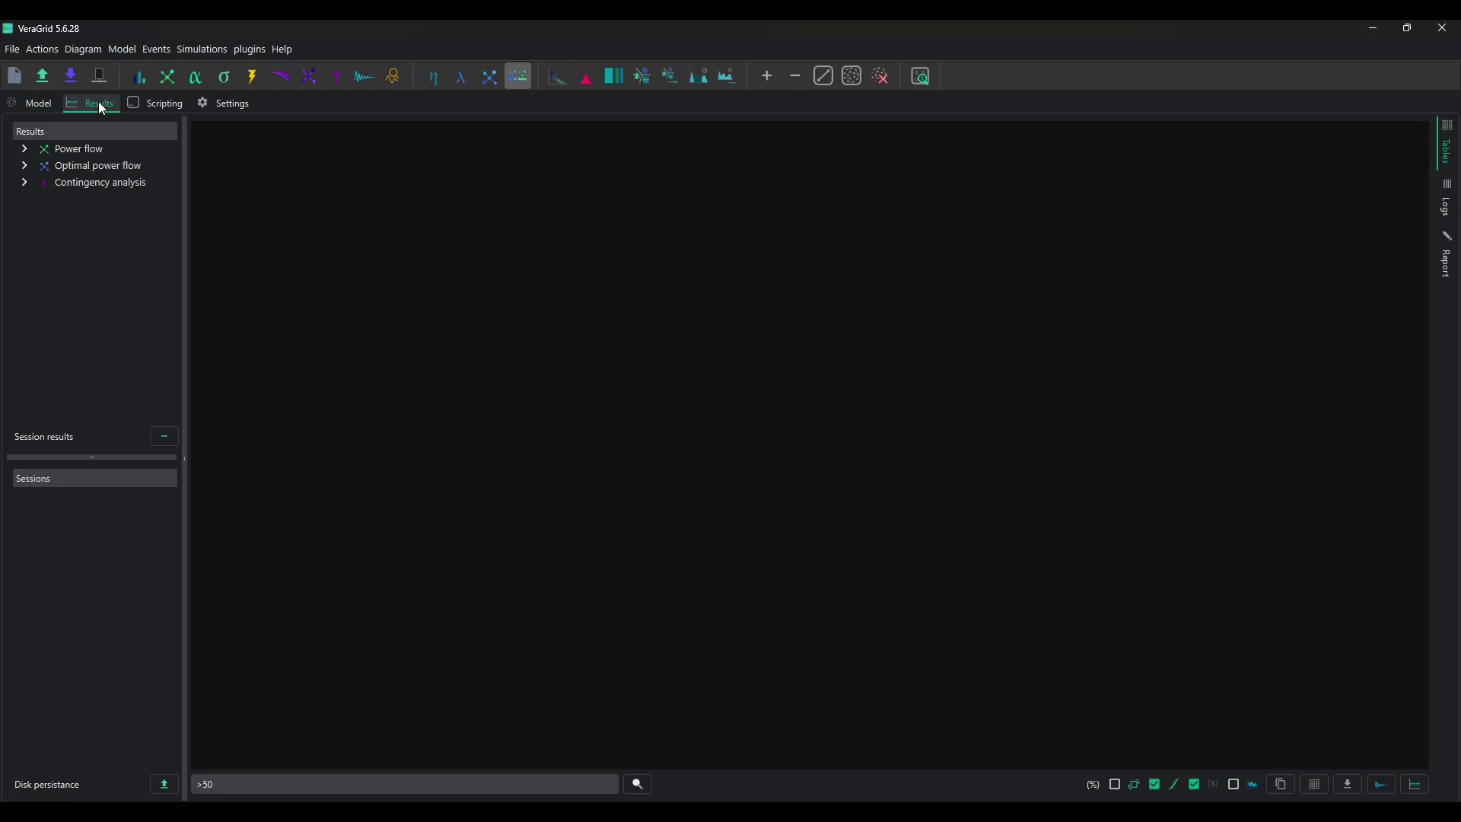
click(27, 186)
click(70, 230)
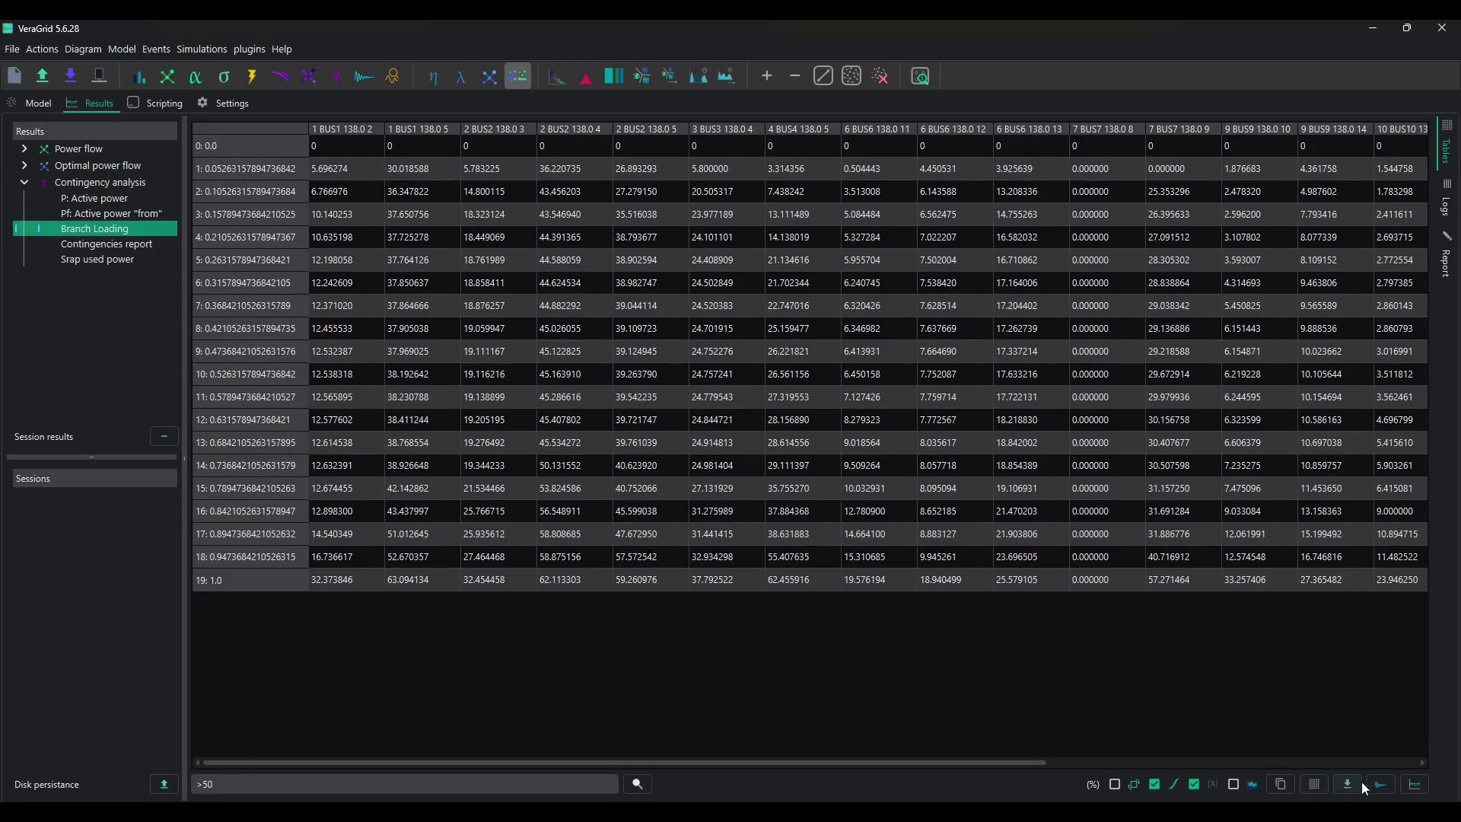
click(1415, 784)
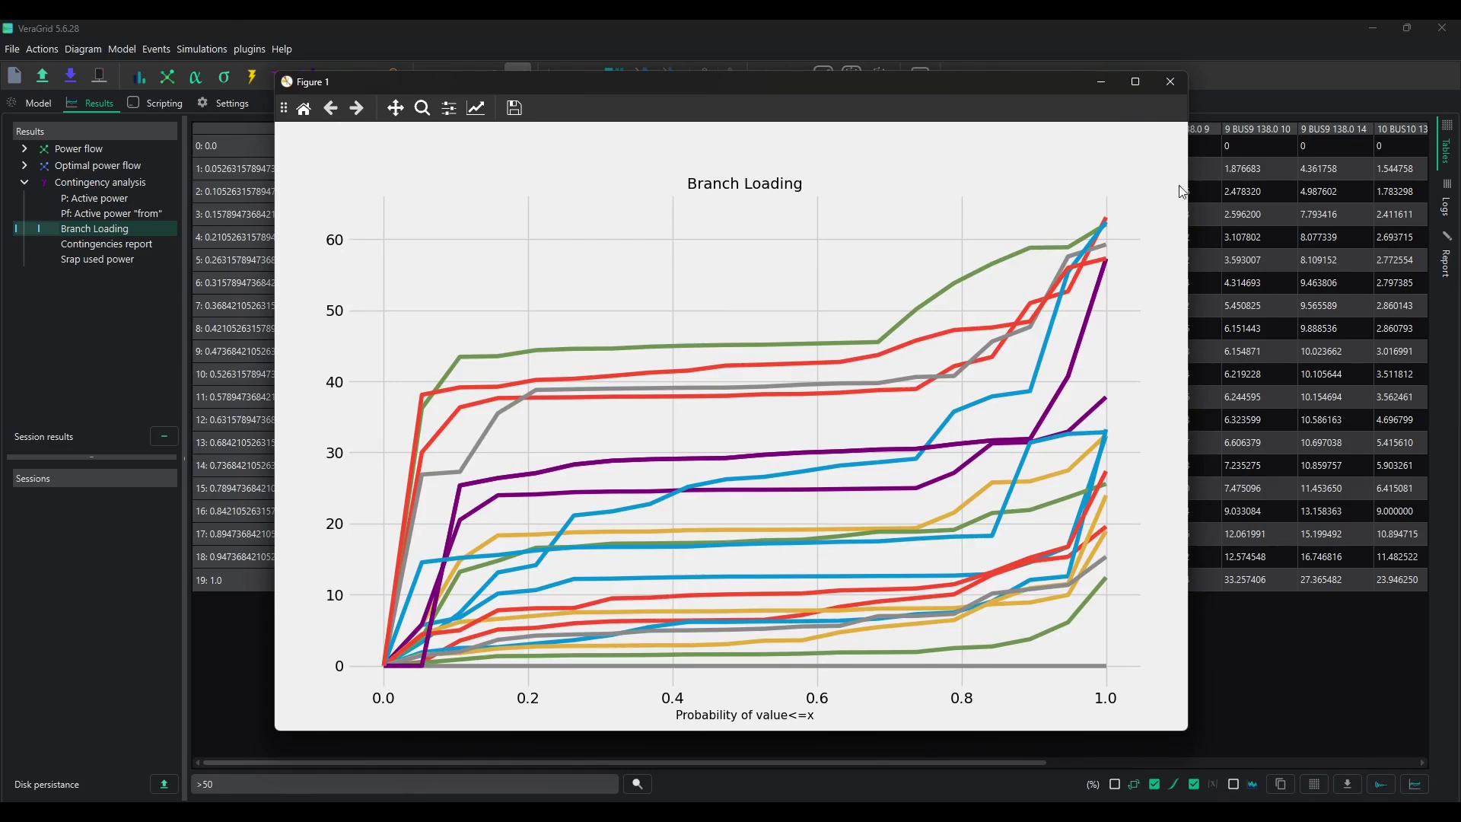
Step: Close the Branch Loading plot, show the saved script files with a wider name column, and open Contingency_Script.py
click(1170, 81)
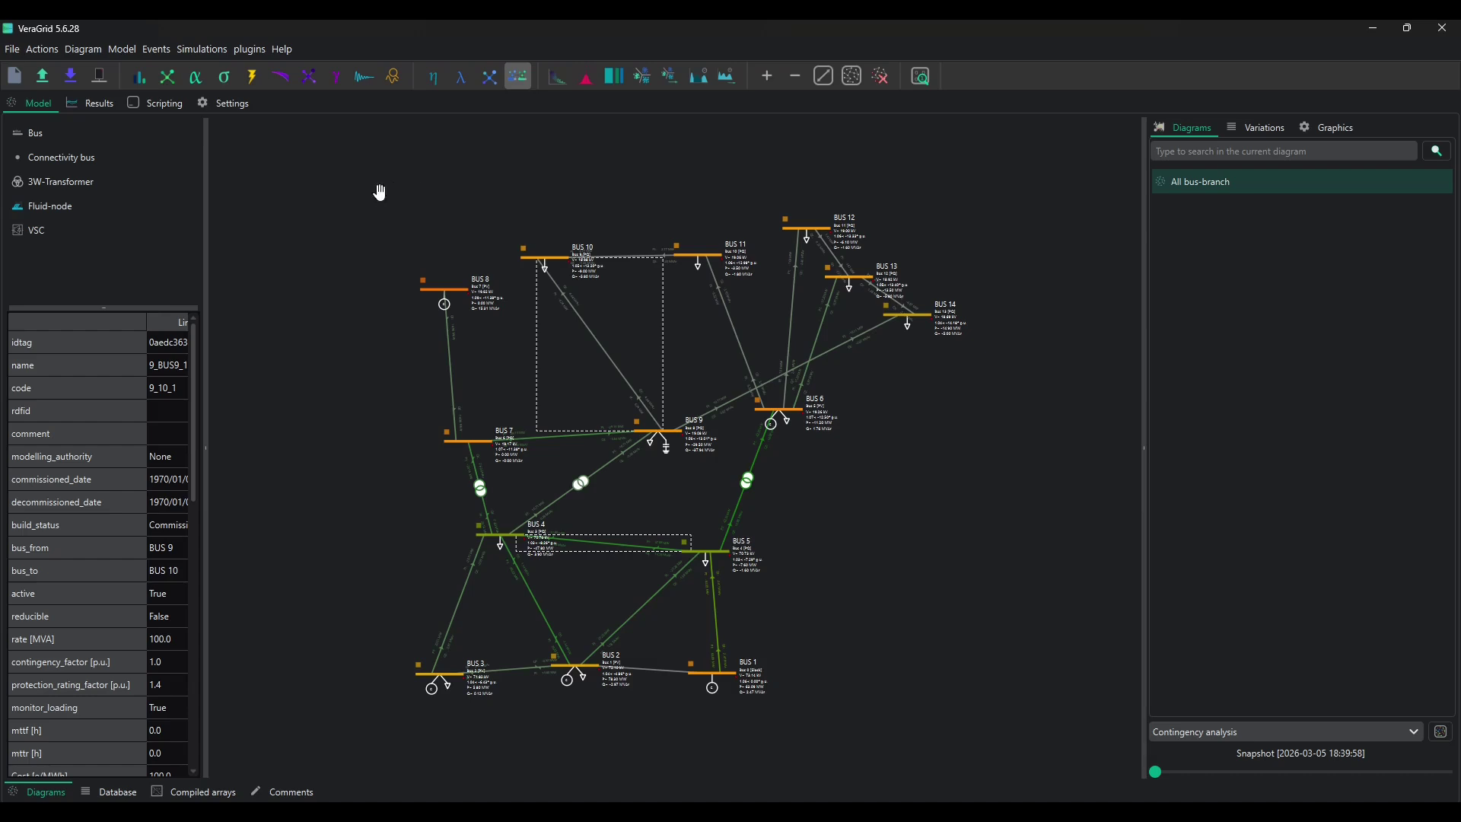
click(1441, 264)
drag(796, 136, 905, 133)
click(829, 151)
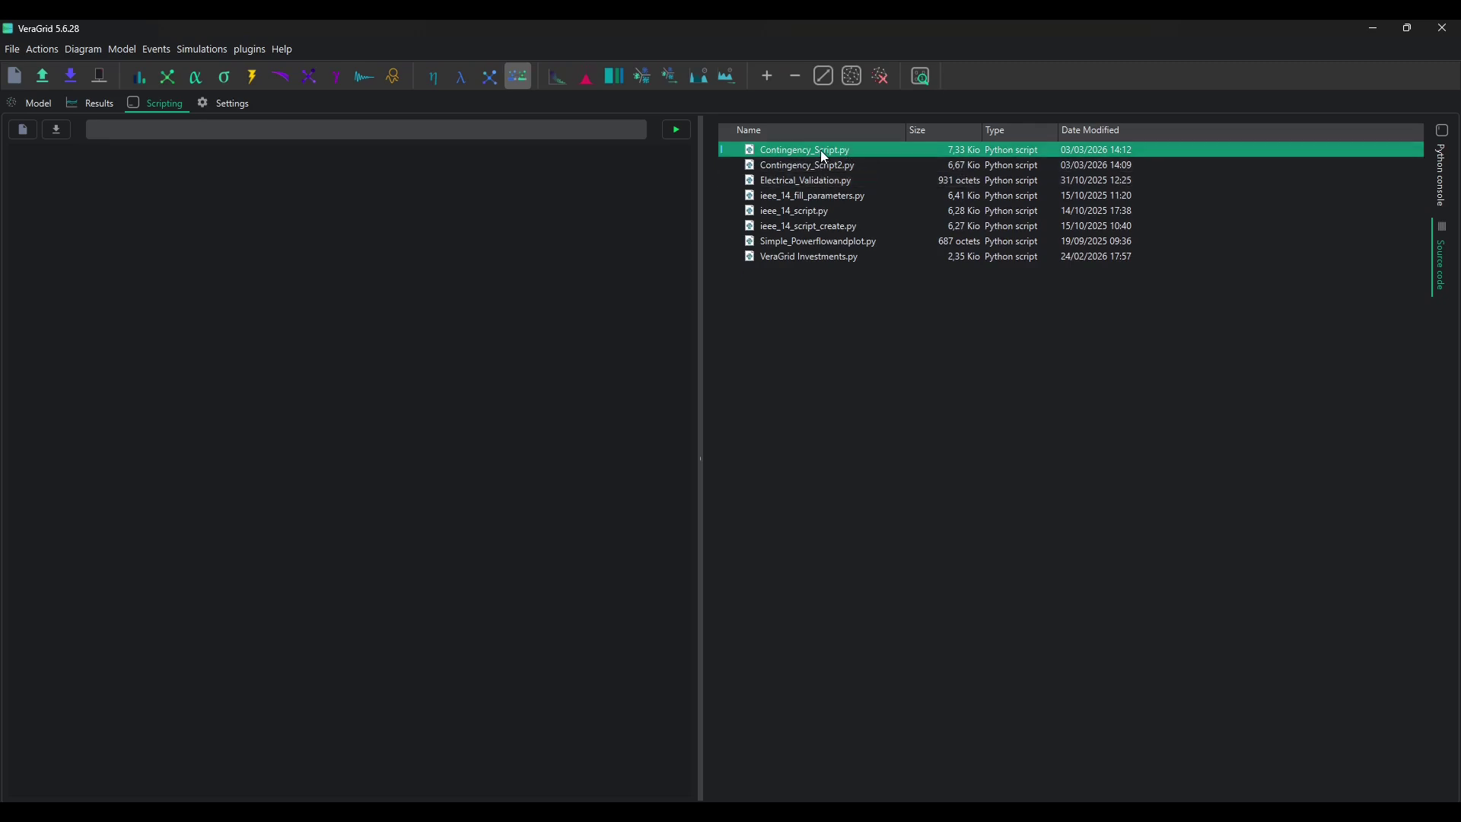
double_click(820, 149)
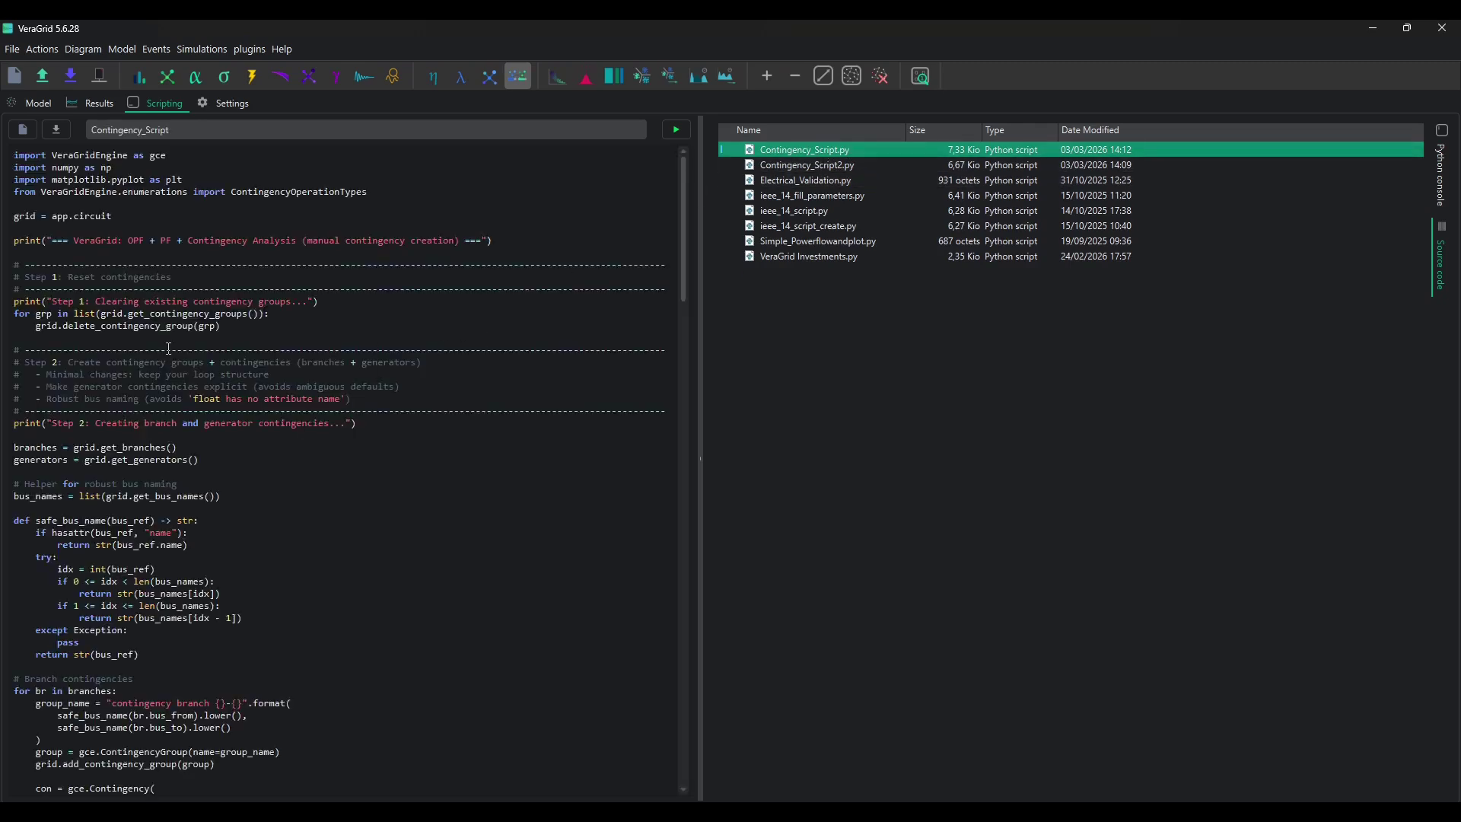
Step: Examine how Contingency_Script builds its contingencies, highlighting the branch contingencies loop that adds a group and contingency per branch
scroll(168, 349, down, 5)
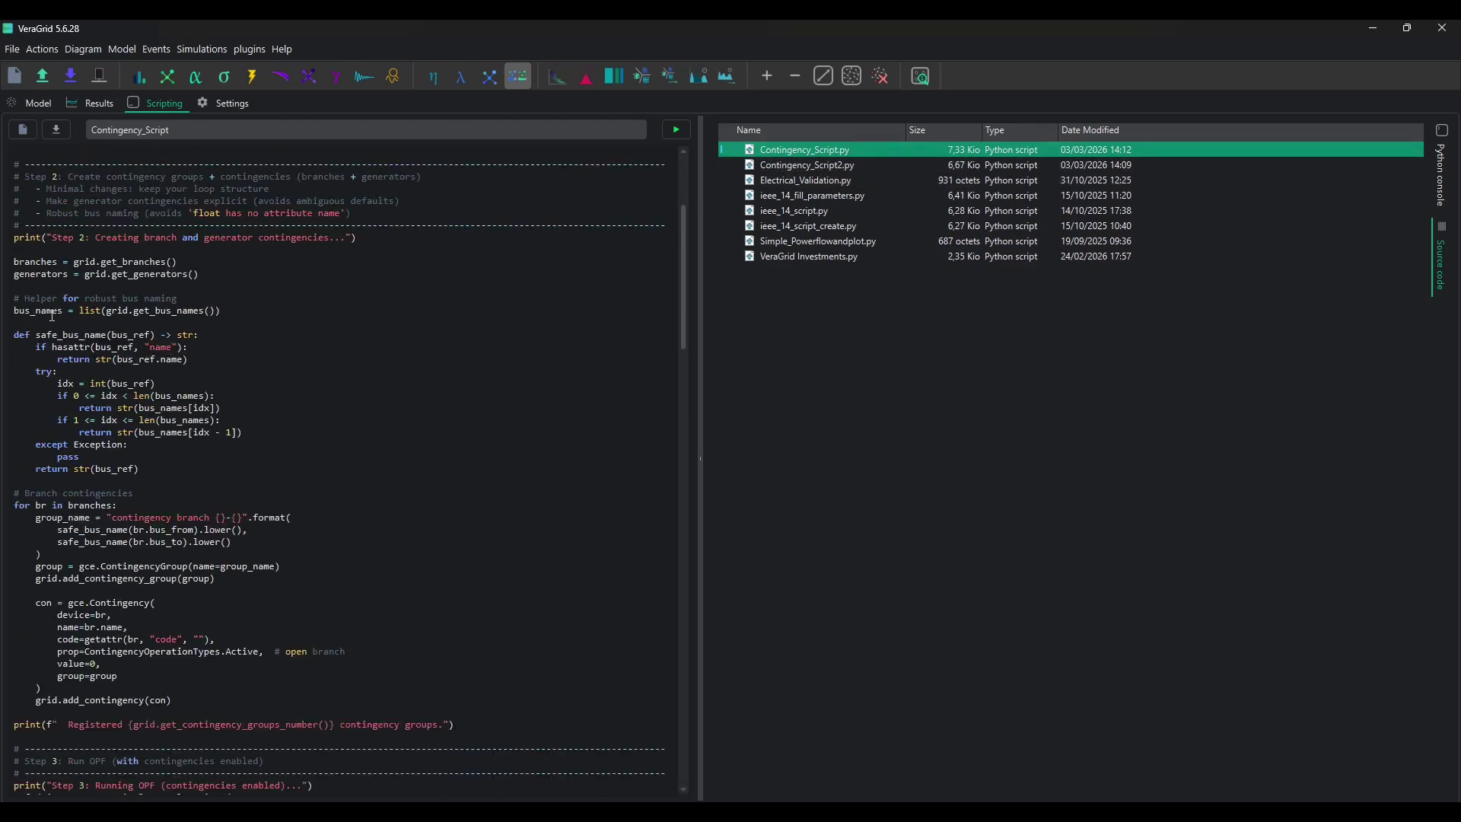
scroll(93, 403, down, 3)
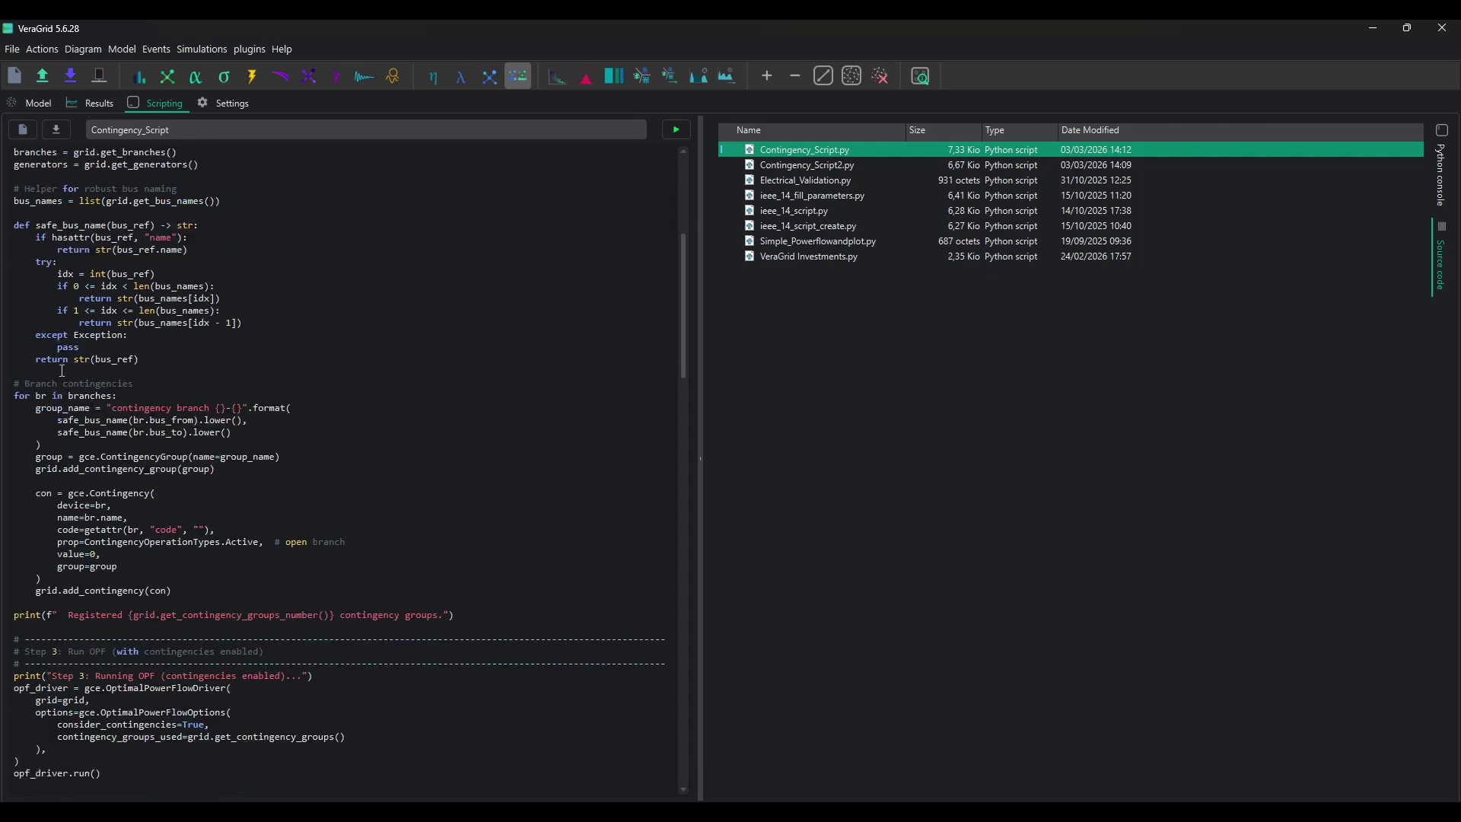
drag(15, 383, 180, 589)
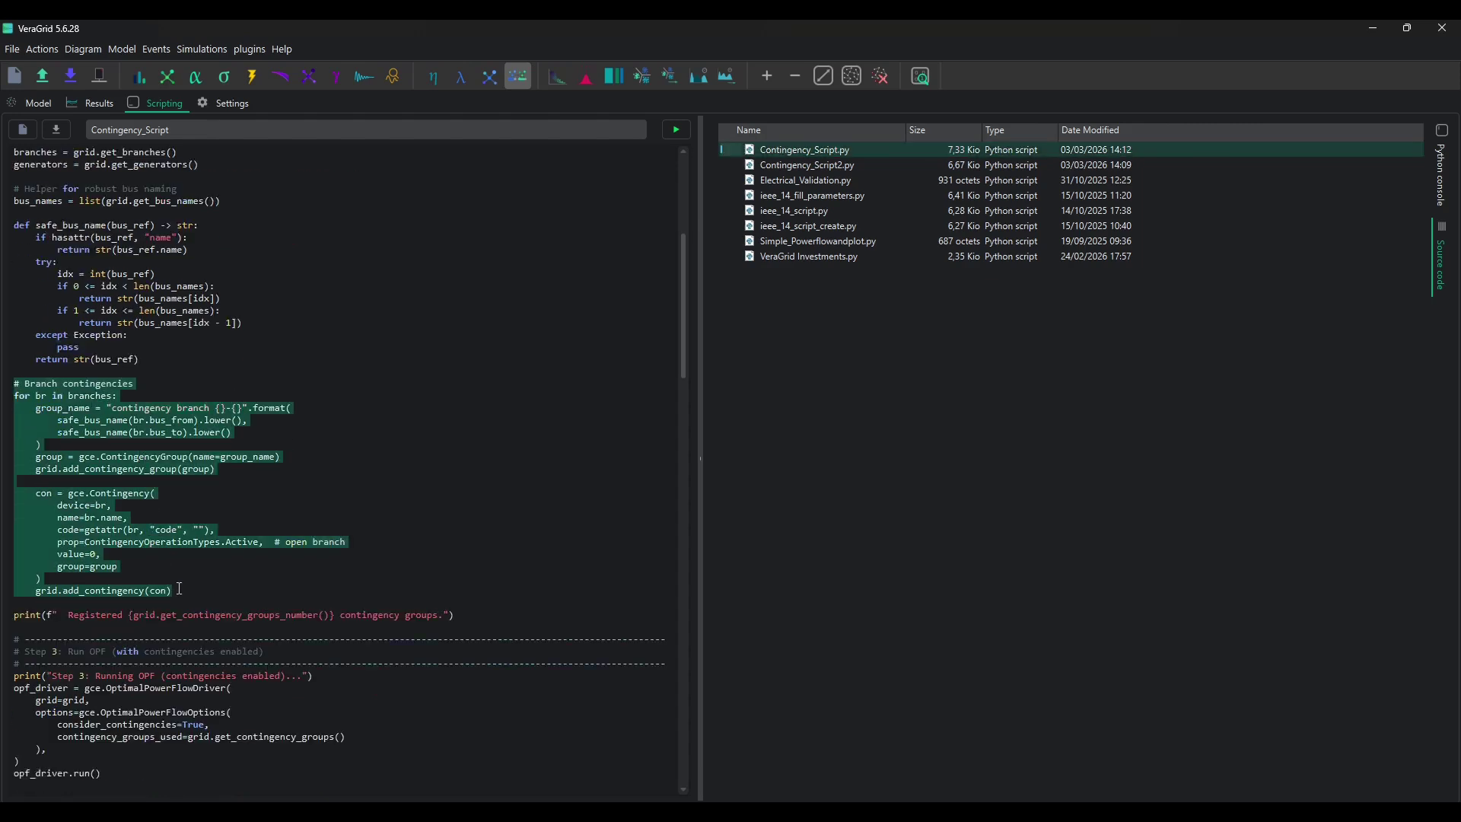
click(197, 496)
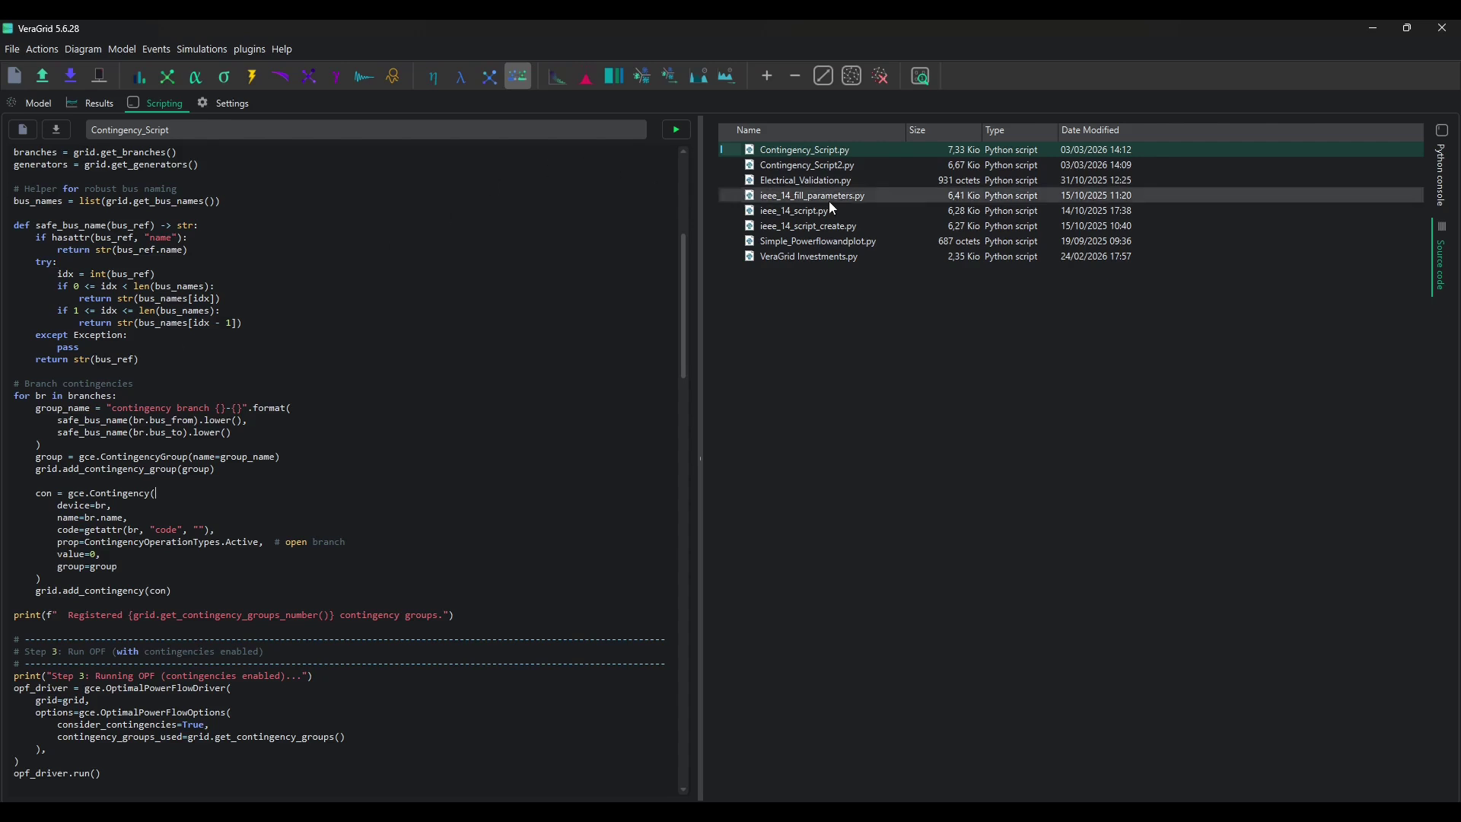
Step: Open Contingency_Script2.py and examine its automatic contingency generation settings, highlighting the k = 1 line for N-1
double_click(829, 168)
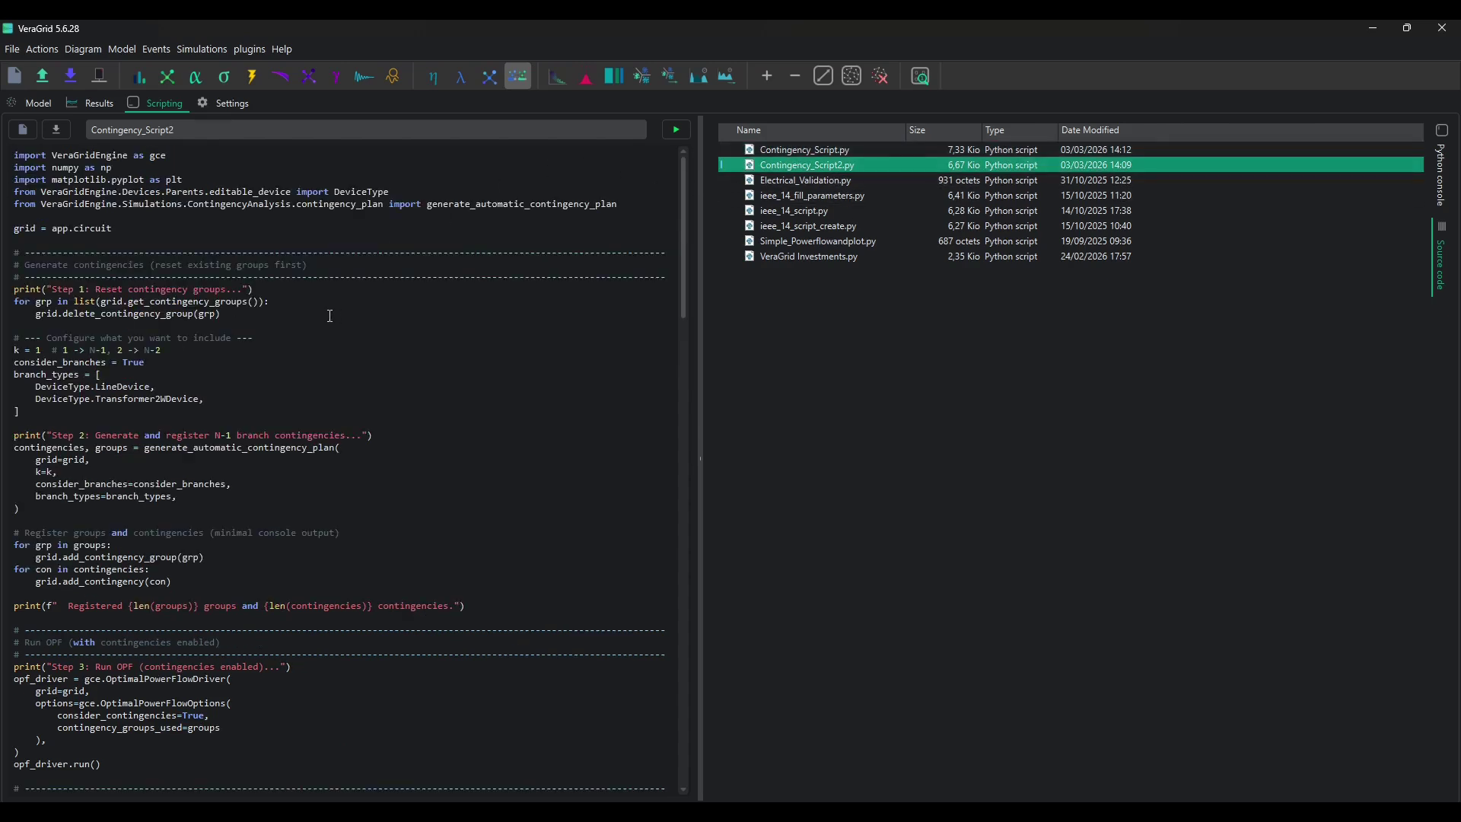
scroll(332, 315, down, 1)
drag(173, 313, 12, 299)
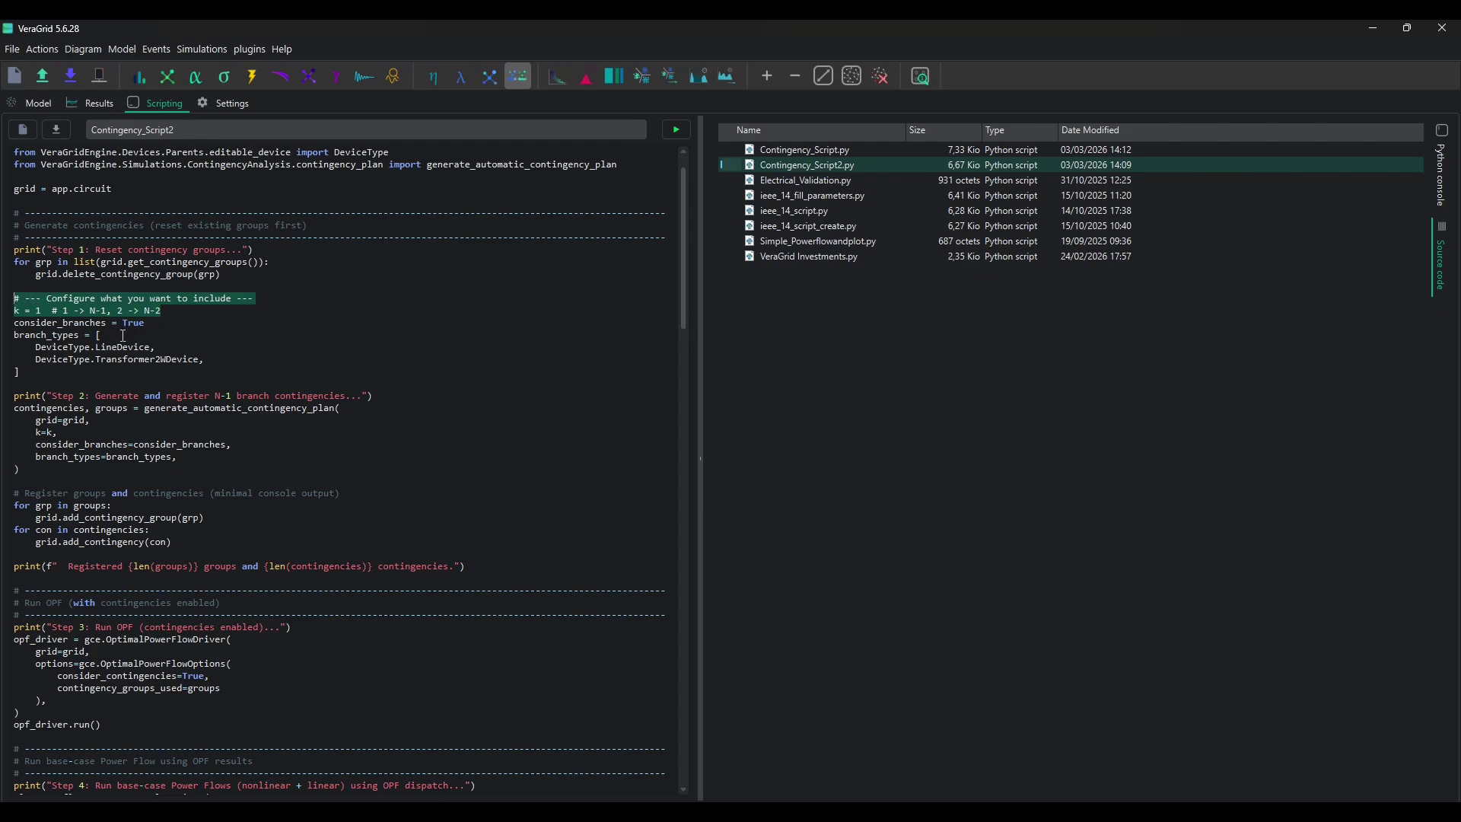
drag(42, 312, 16, 308)
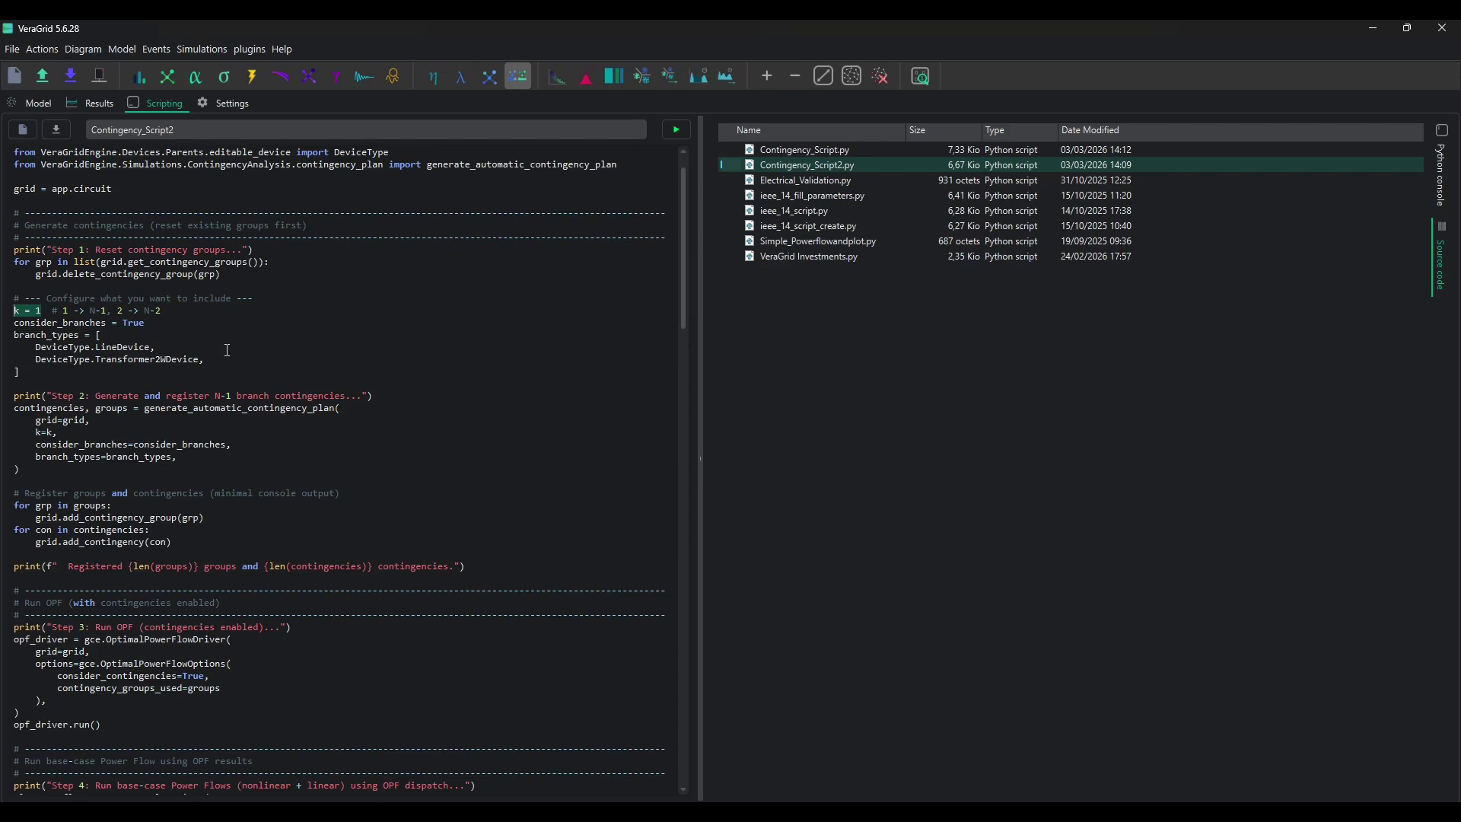
scroll(228, 349, down, 3)
click(121, 375)
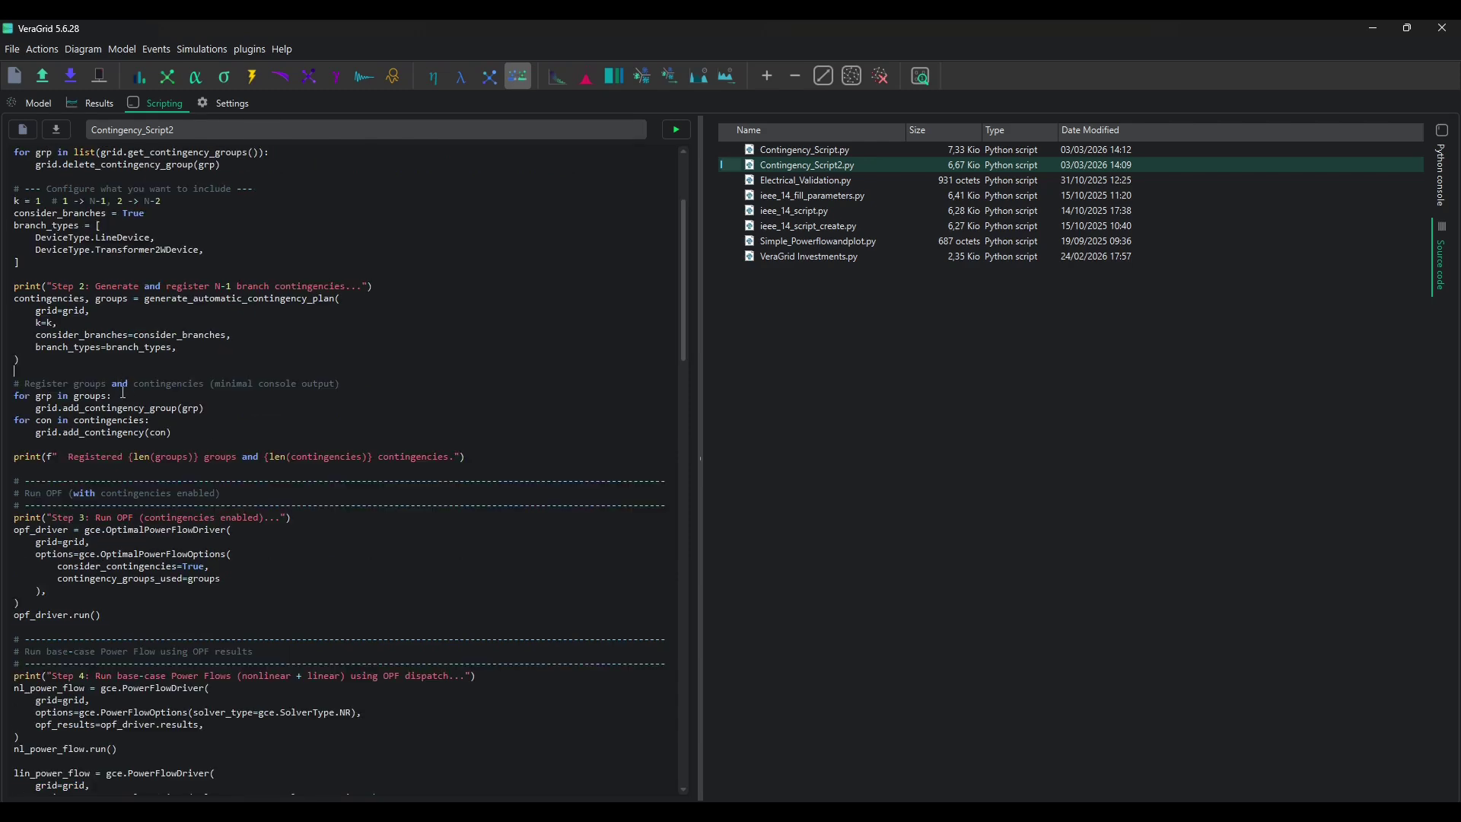
Step: Read through Contingency_Script2's optimal power flow, base-case power flow, contingency analysis and plotting sections, highlighting the OPF block
scroll(102, 570, down, 2)
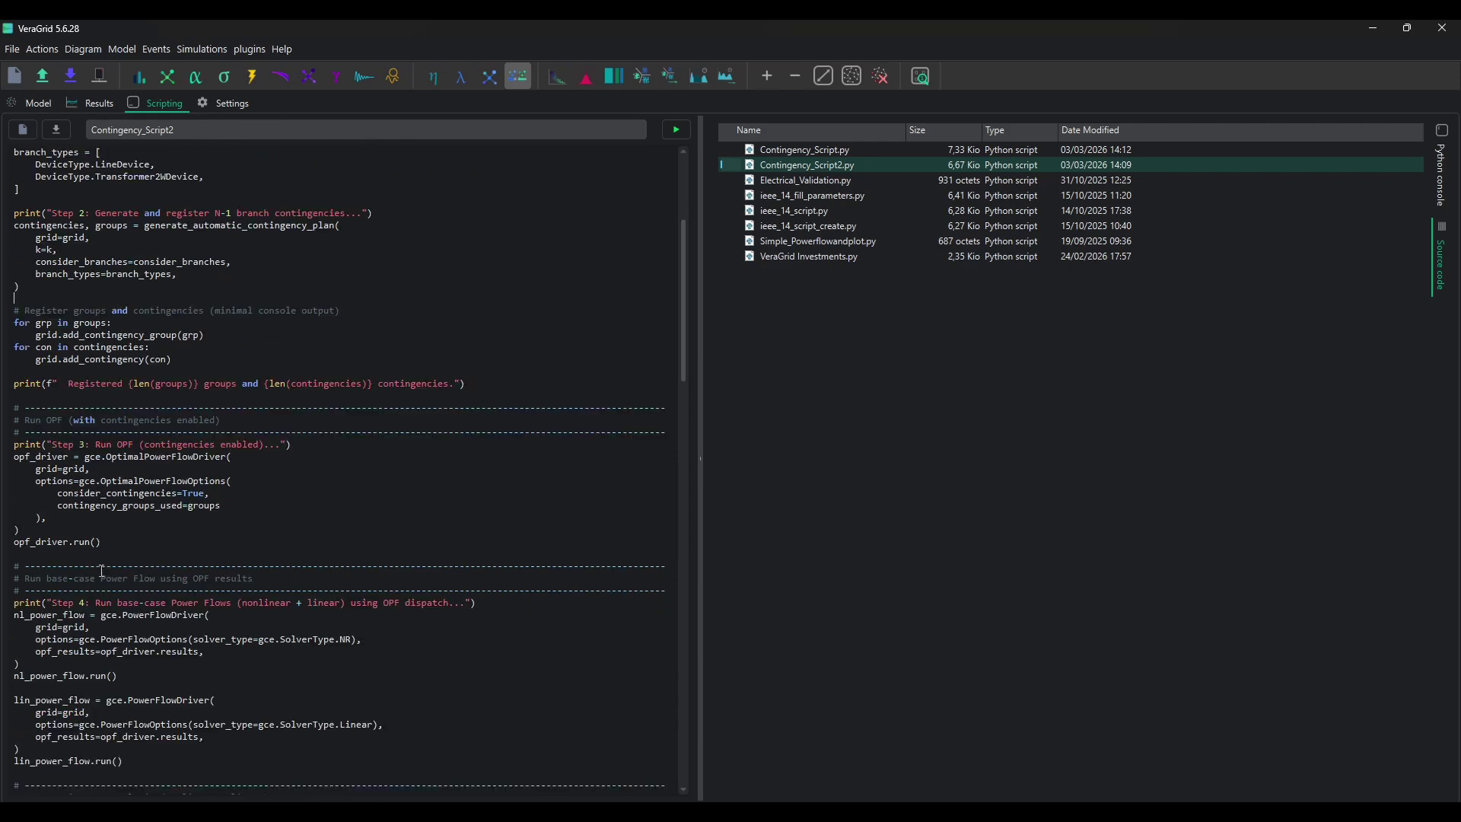
drag(107, 548, 13, 445)
scroll(132, 531, down, 5)
click(133, 531)
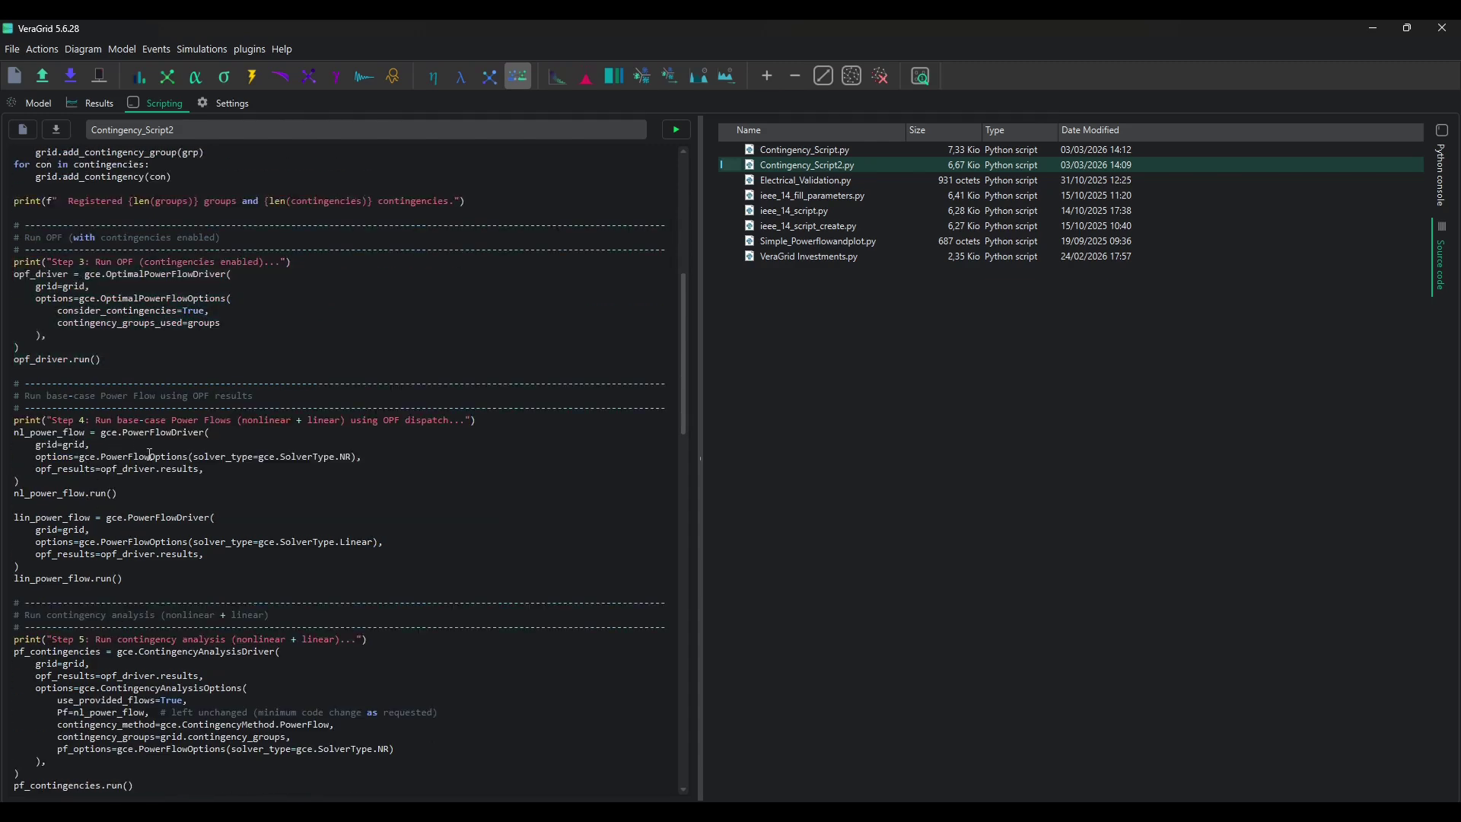
scroll(144, 455, down, 6)
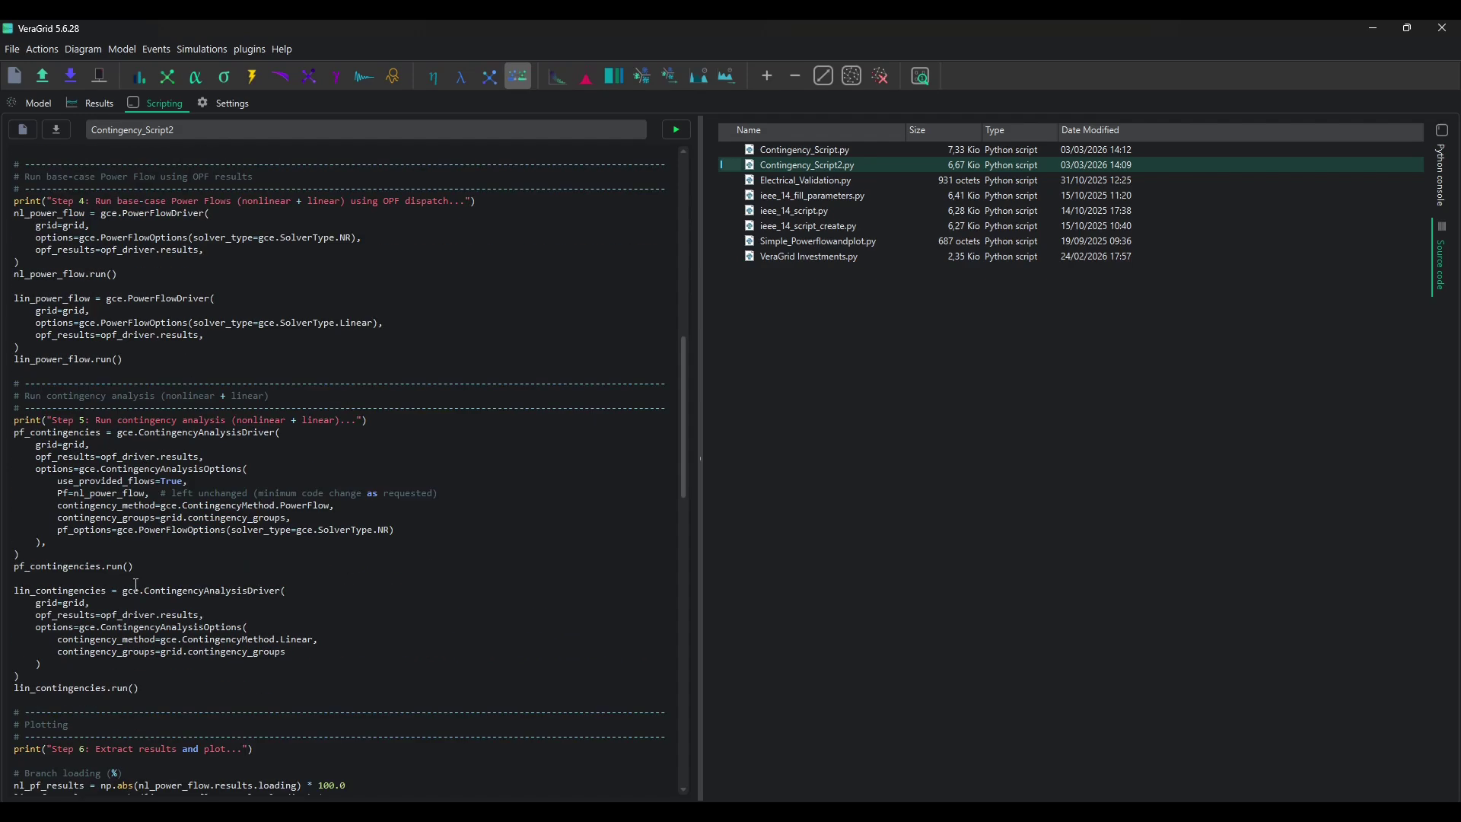
scroll(136, 583, down, 3)
scroll(540, 383, down, 2)
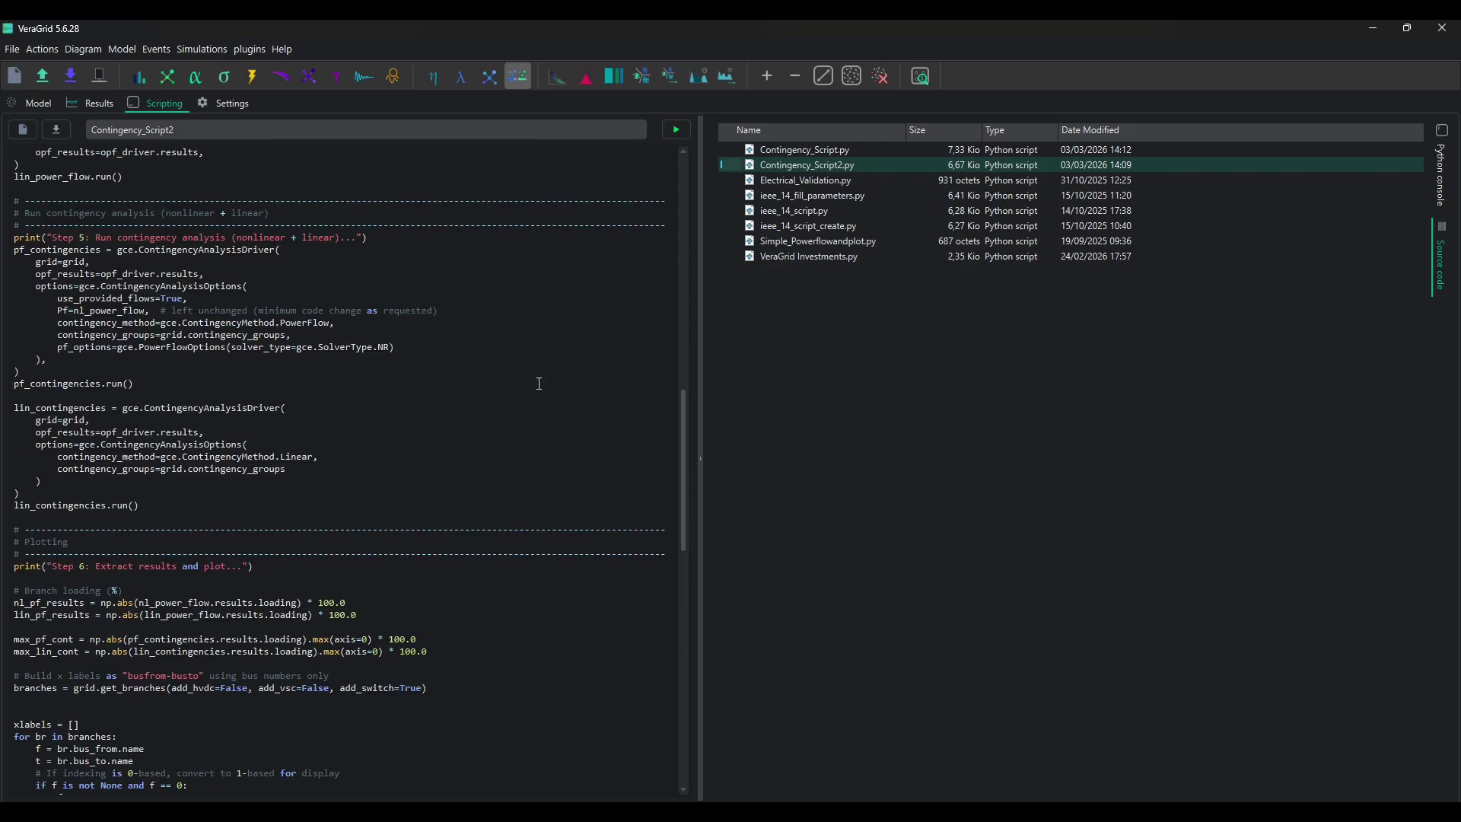
Step: Run Contingency_Script2 and arrange its branch loading and bus voltage deviation figures side by side
click(677, 130)
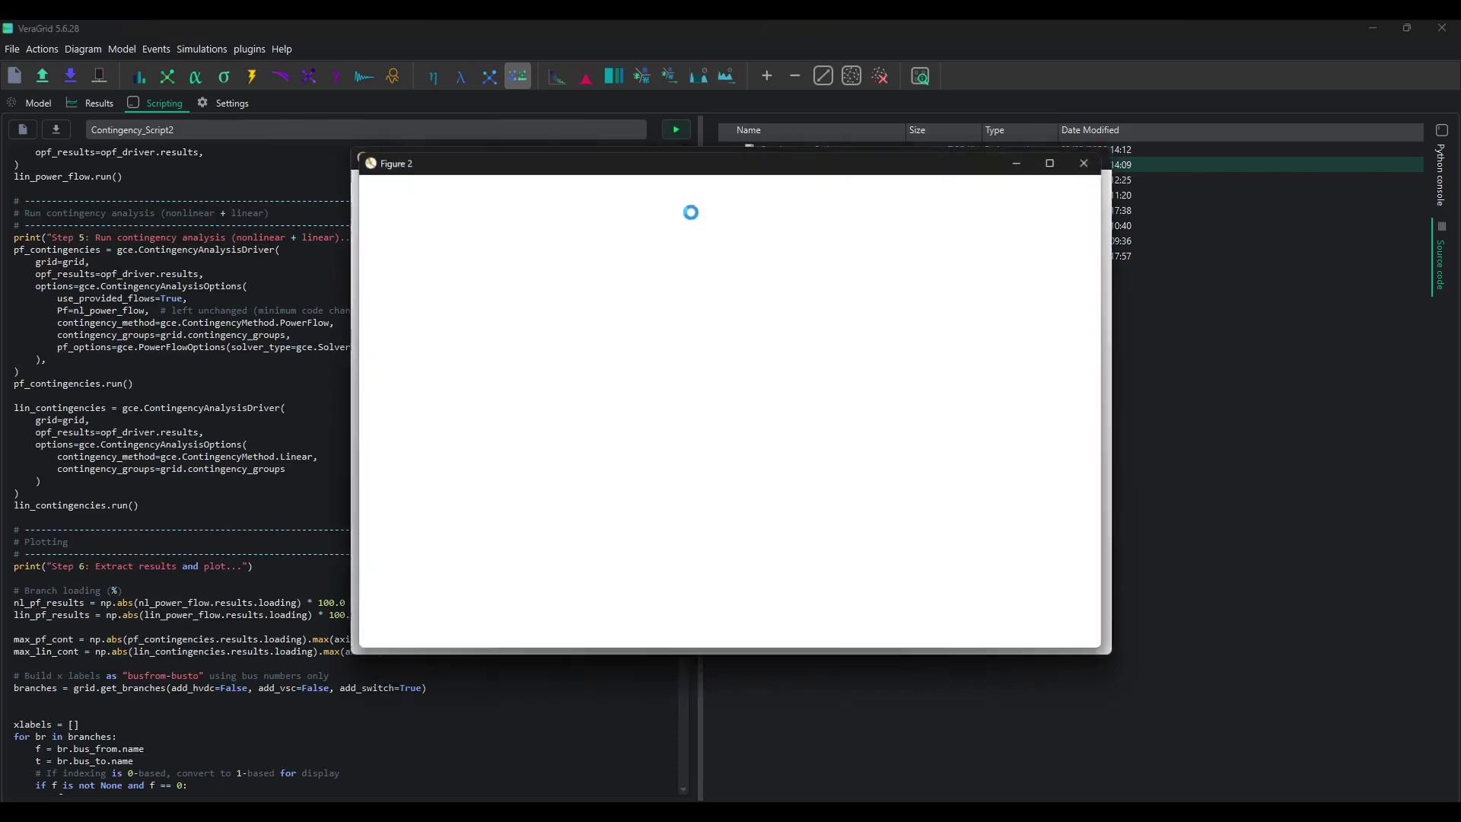
drag(684, 171, 1035, 171)
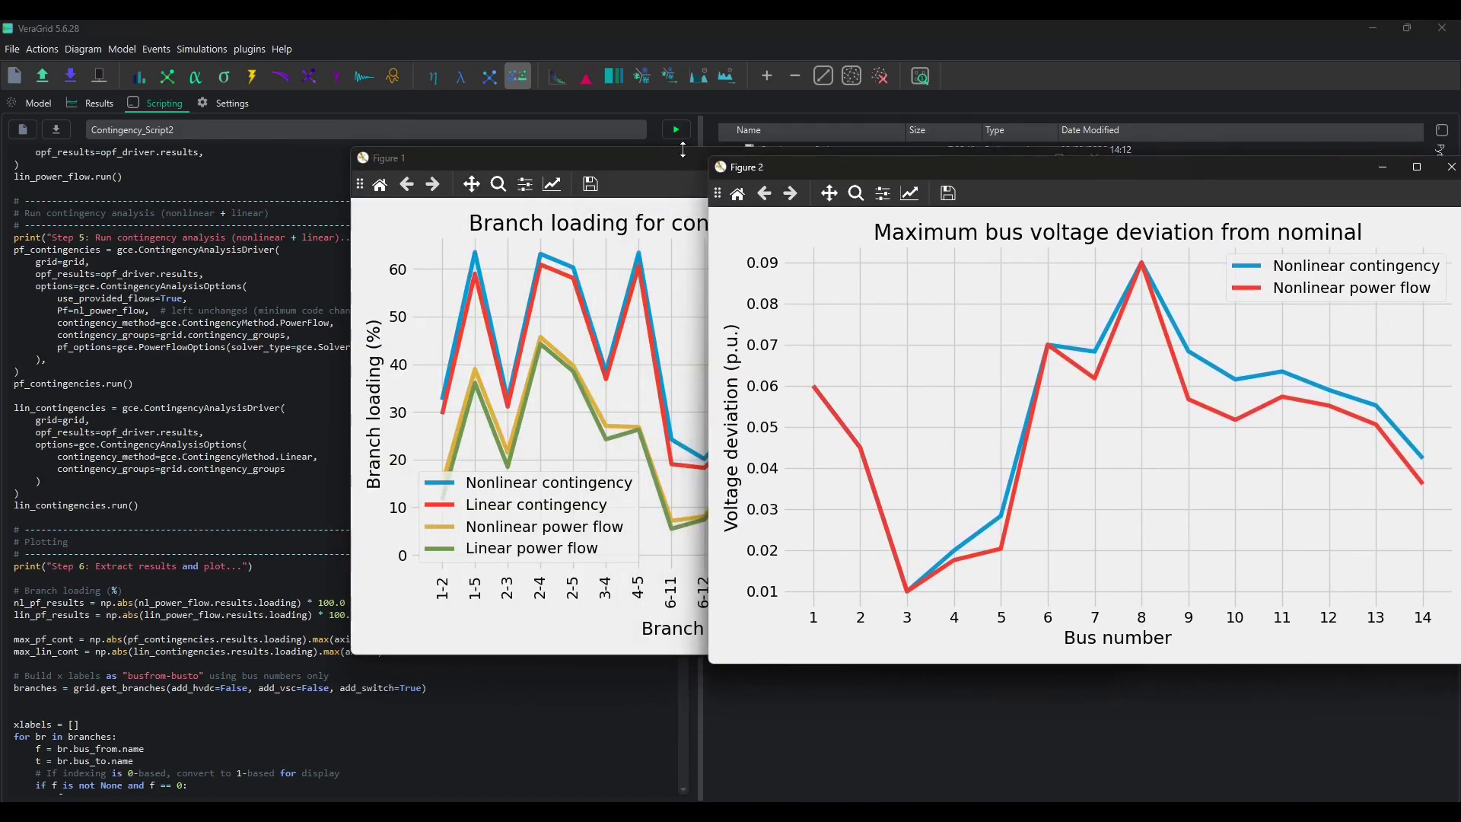
drag(651, 156, 330, 175)
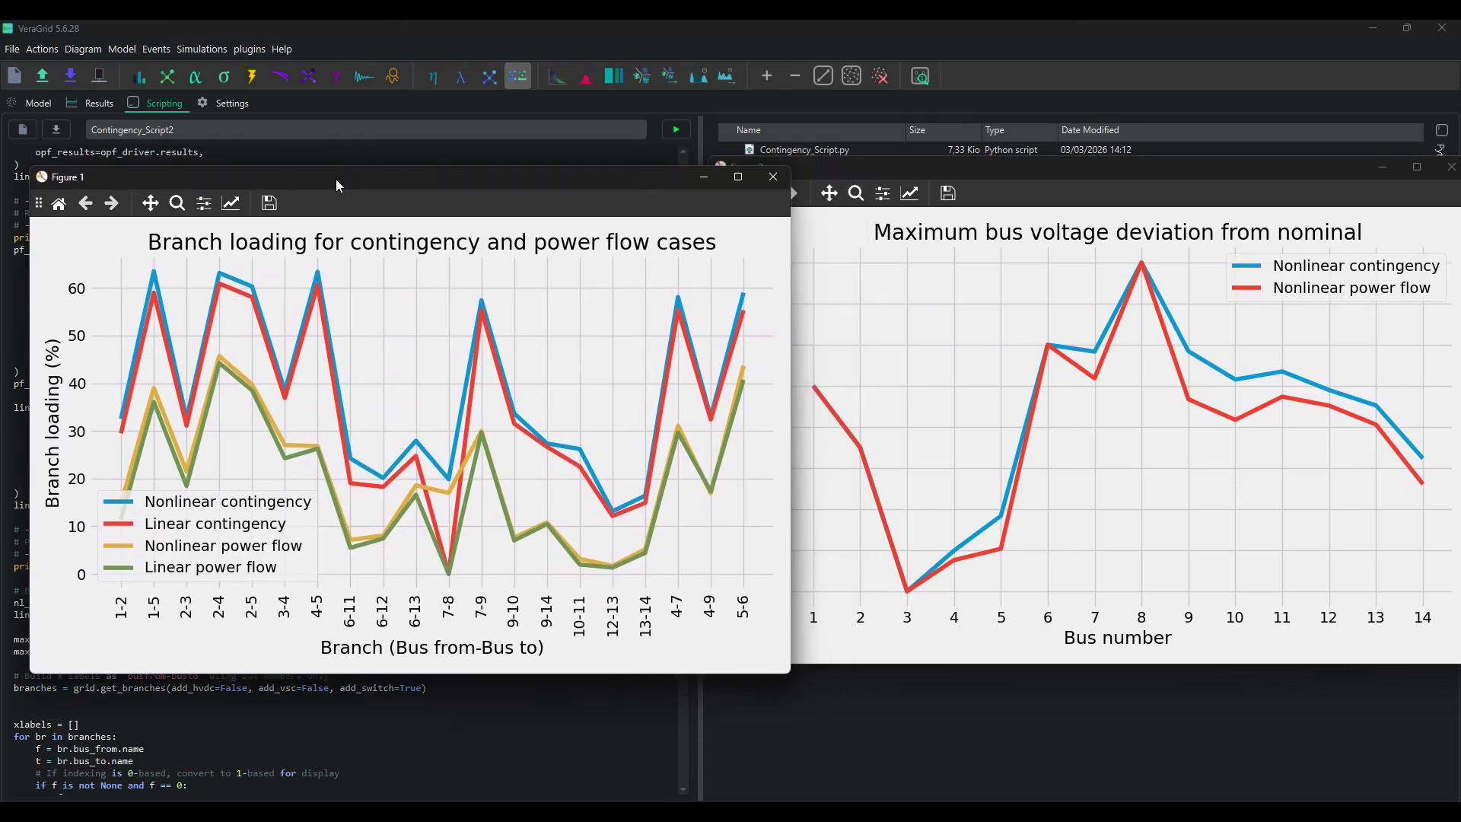